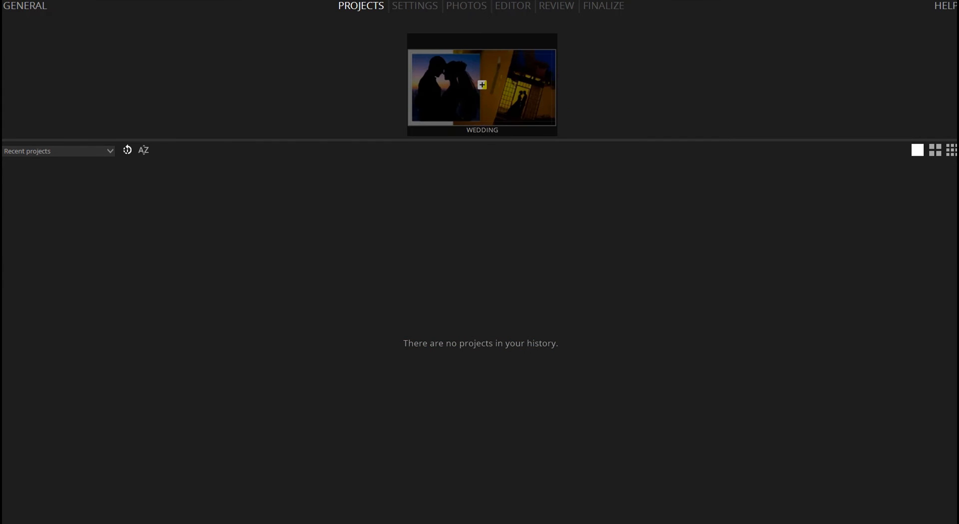
# - Create a new Wedding project named "my first album"
pyautogui.click(496, 90)
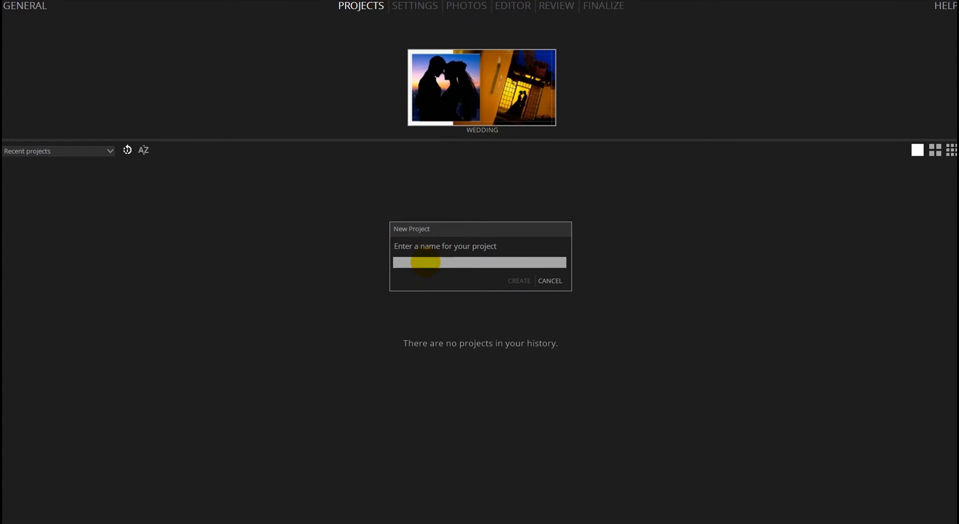
pyautogui.write('my first album')
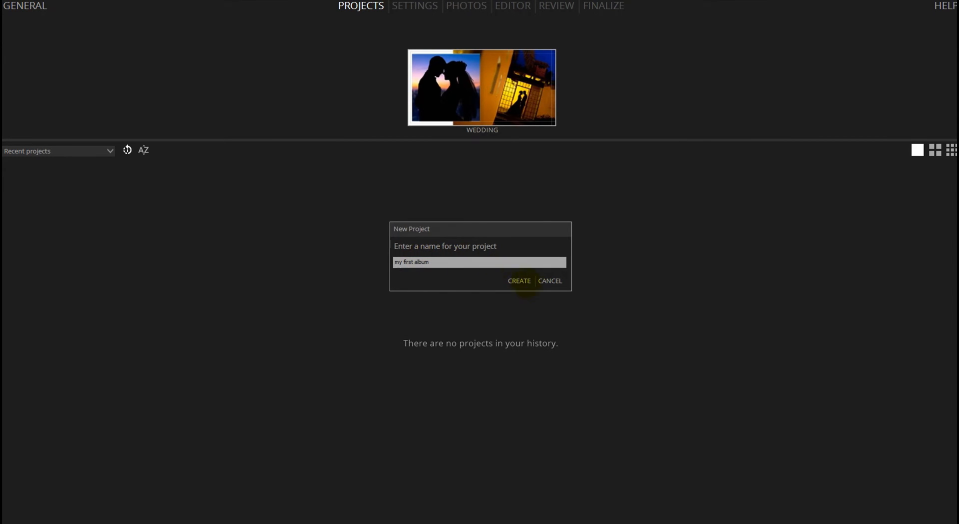
pyautogui.click(519, 281)
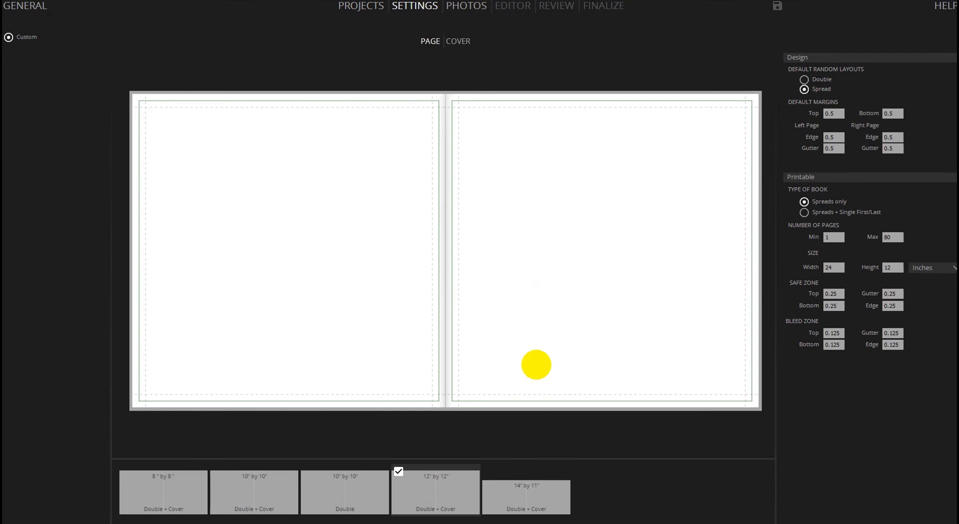
# - Try the 14" by 11" and 10" by 10" album sizes, finishing on 12" by 12" Double + Cover
pyautogui.click(522, 485)
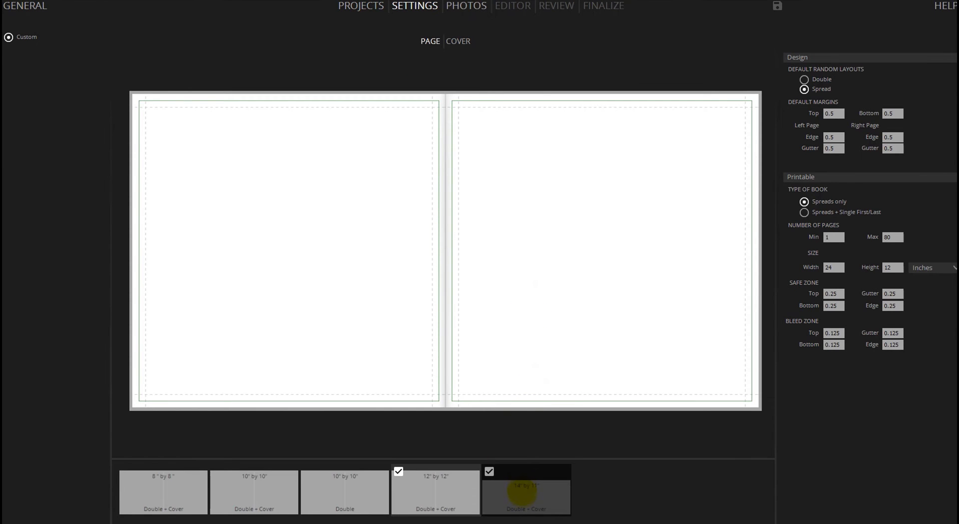
pyautogui.click(523, 492)
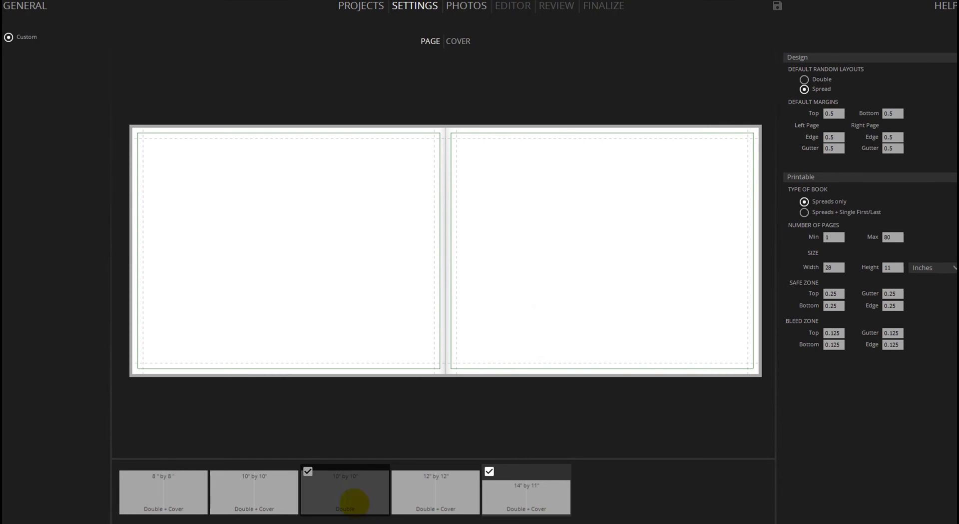
pyautogui.click(353, 502)
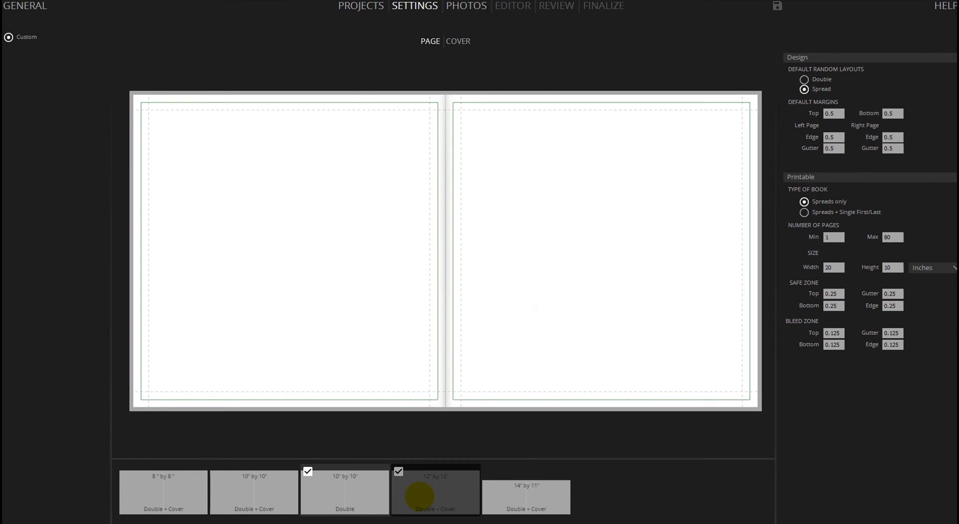
pyautogui.click(420, 495)
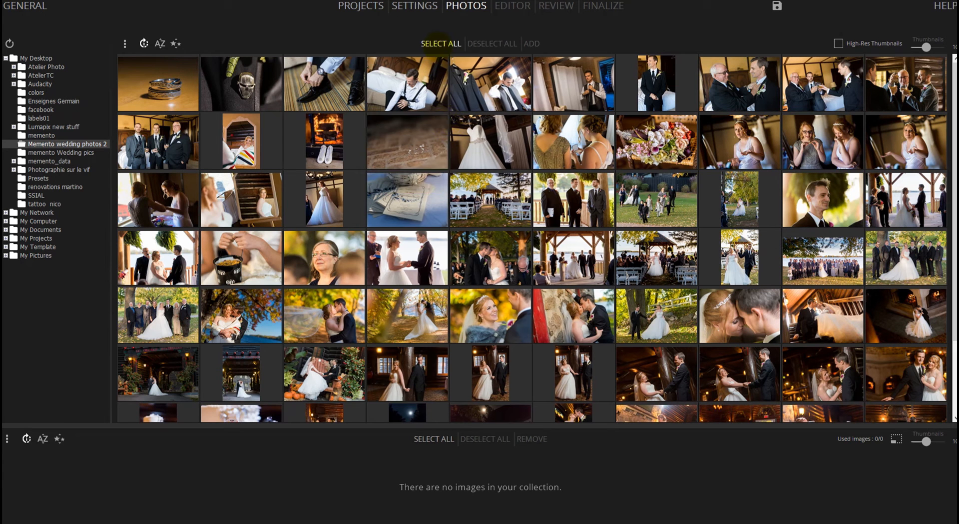
# - Add all photos from the "Memento wedding photos 2" folder to the project's photo collection
pyautogui.click(438, 44)
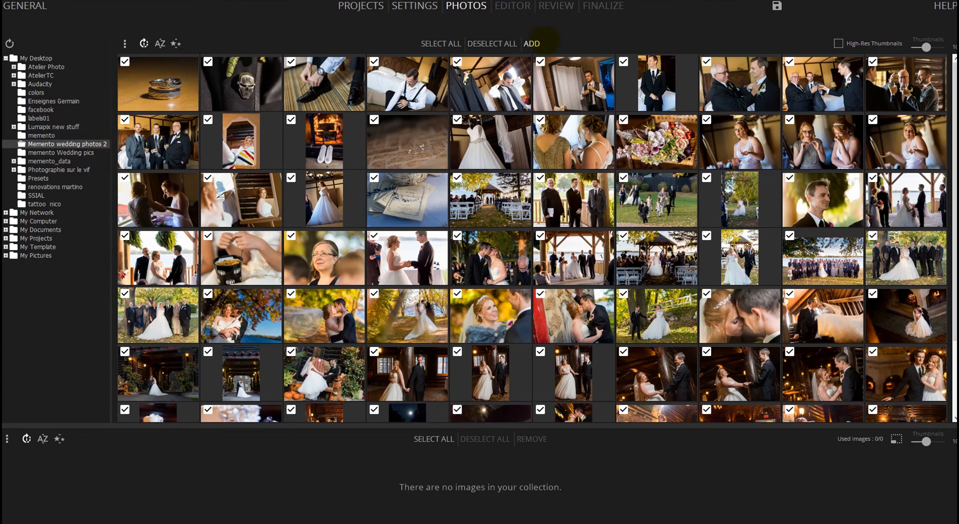
pyautogui.click(537, 43)
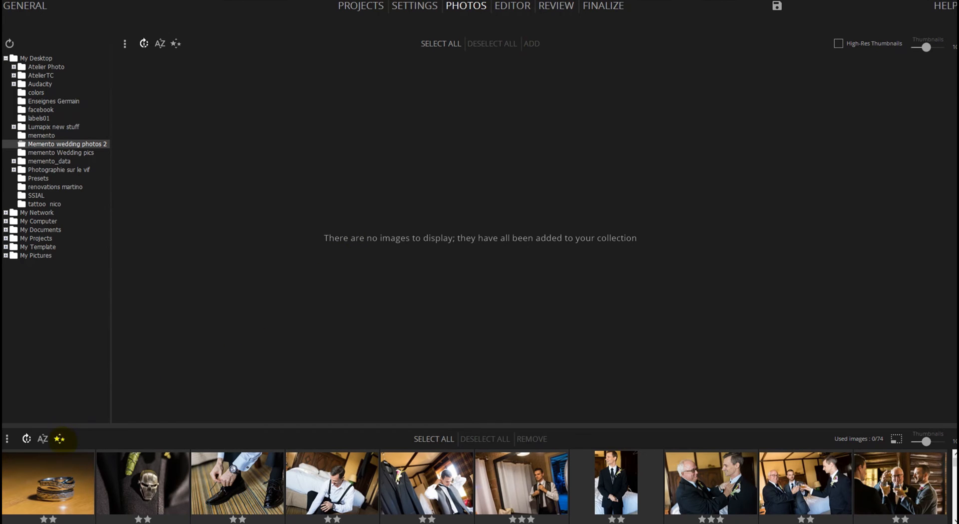
# - Sort the photo collection by star rating in both directions, finishing with the date/time order
pyautogui.click(60, 440)
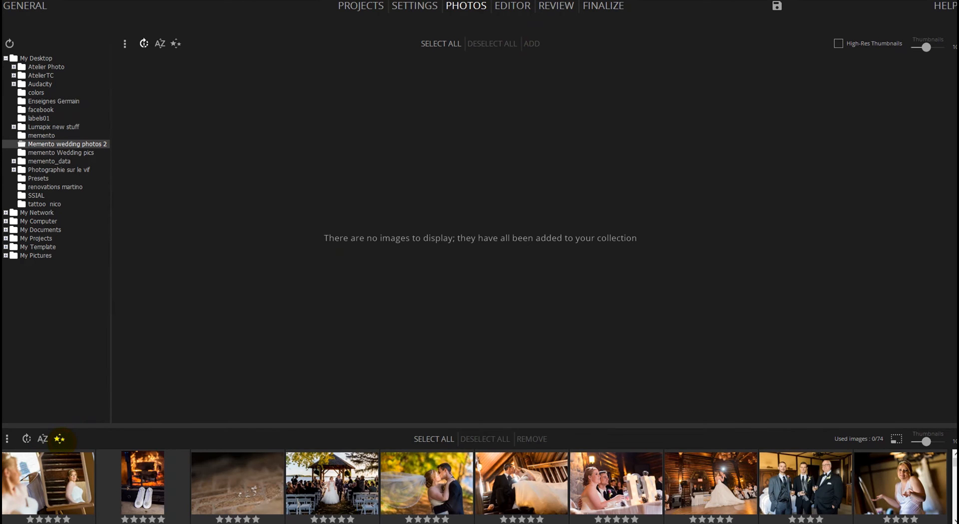
pyautogui.click(60, 440)
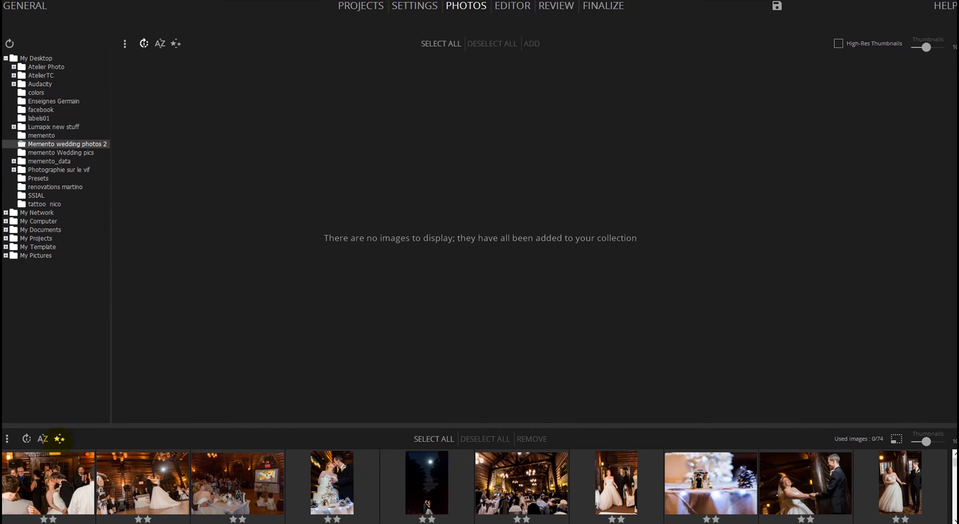
pyautogui.click(27, 438)
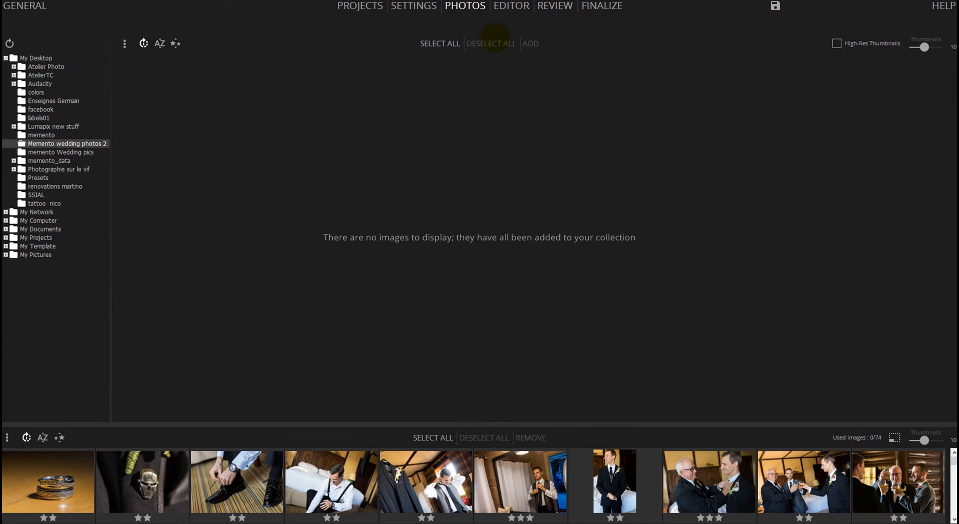
# - Open the book editor and place the wedding rings and metal mask photos together on the first spread
pyautogui.click(511, 7)
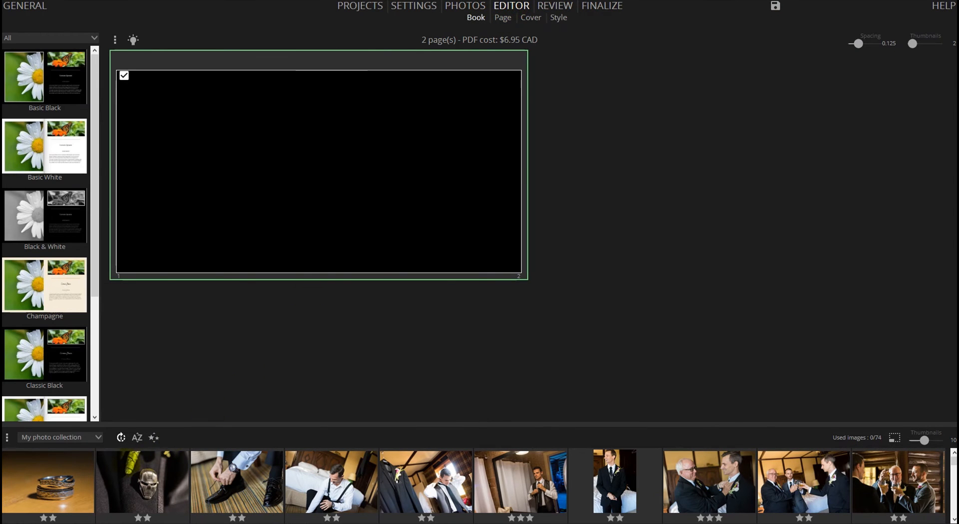
pyautogui.click(59, 486)
pyautogui.click(140, 497)
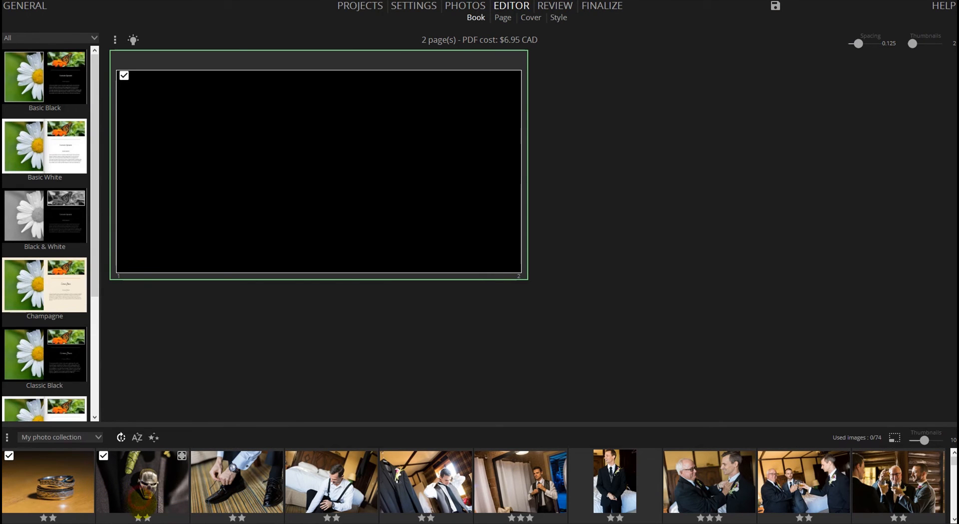
pyautogui.moveTo(134, 501); pyautogui.dragTo(284, 180)
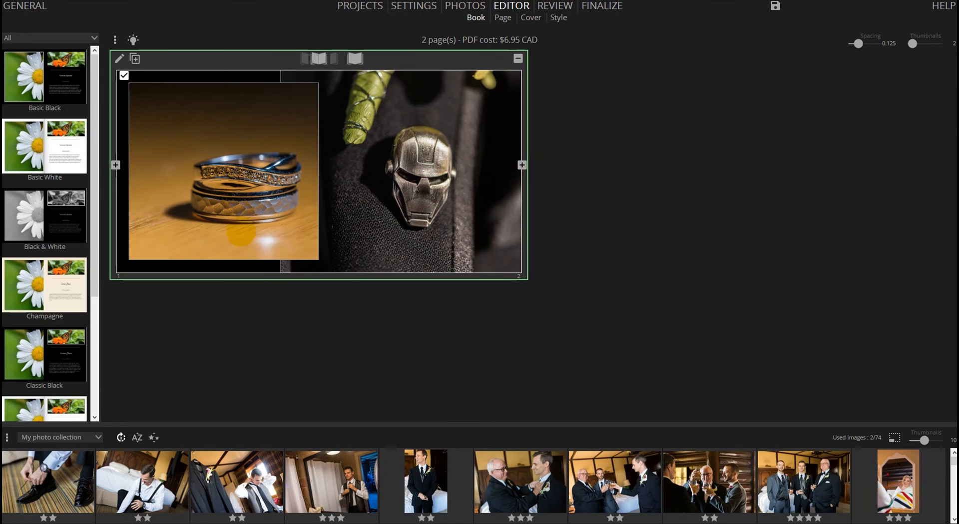
# - Place the three photos of the groom getting dressed on a new spread after the first one
pyautogui.click(38, 495)
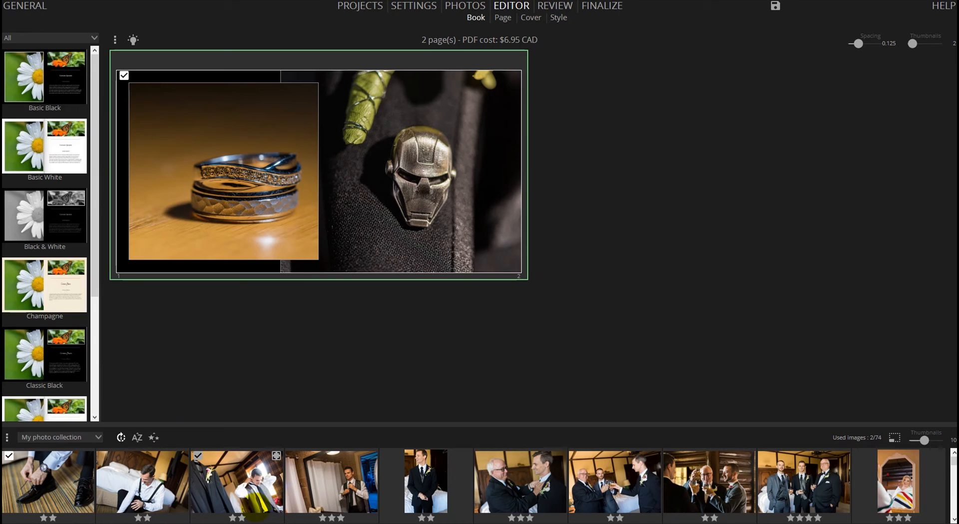
pyautogui.keyDown('shift'); pyautogui.click(252, 496); pyautogui.keyUp('shift')
pyautogui.moveTo(257, 497); pyautogui.dragTo(700, 194)
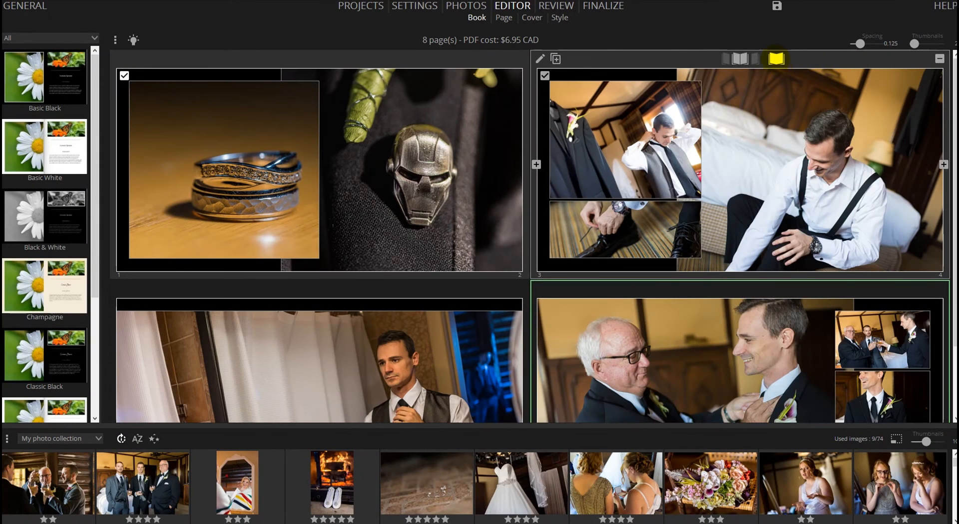
# - Shuffle through random full-spread layouts for the spread on pages 3–4
pyautogui.click(777, 59)
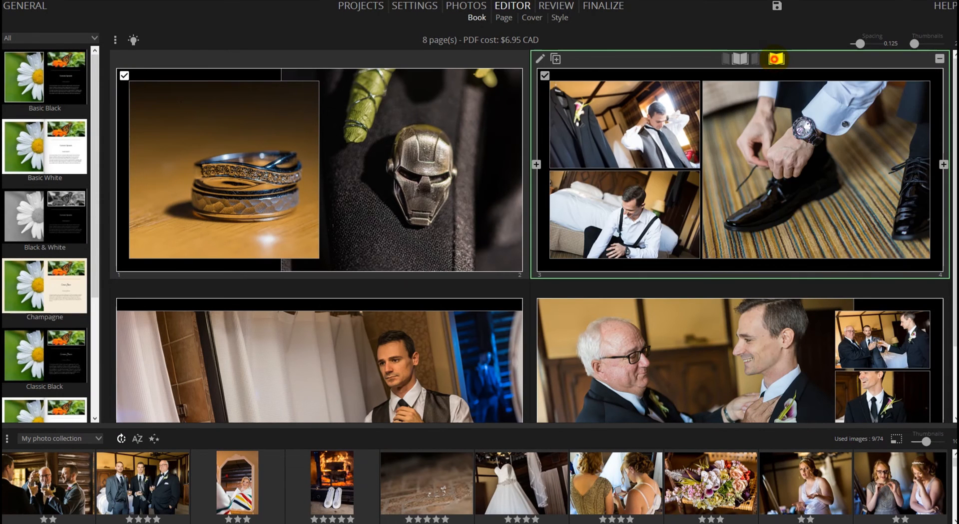
pyautogui.click(776, 59)
pyautogui.click(776, 58)
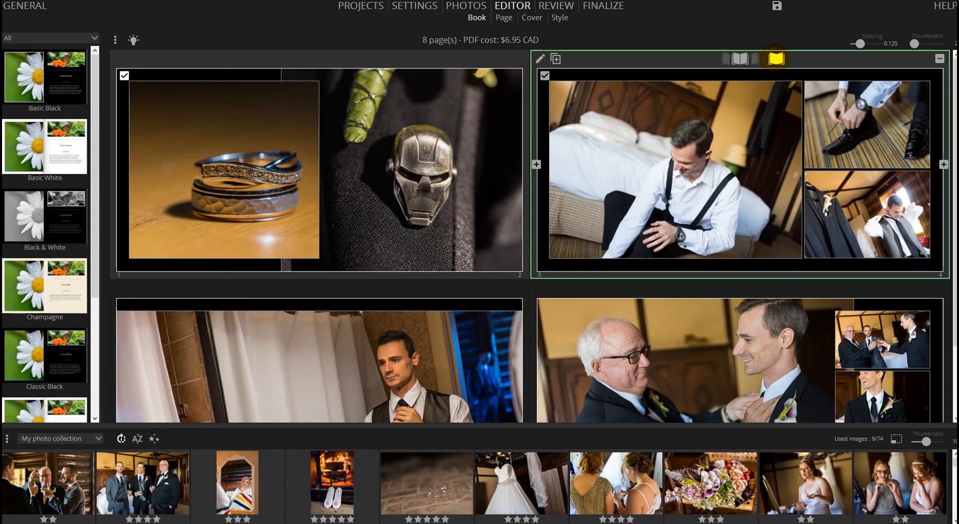
pyautogui.click(777, 59)
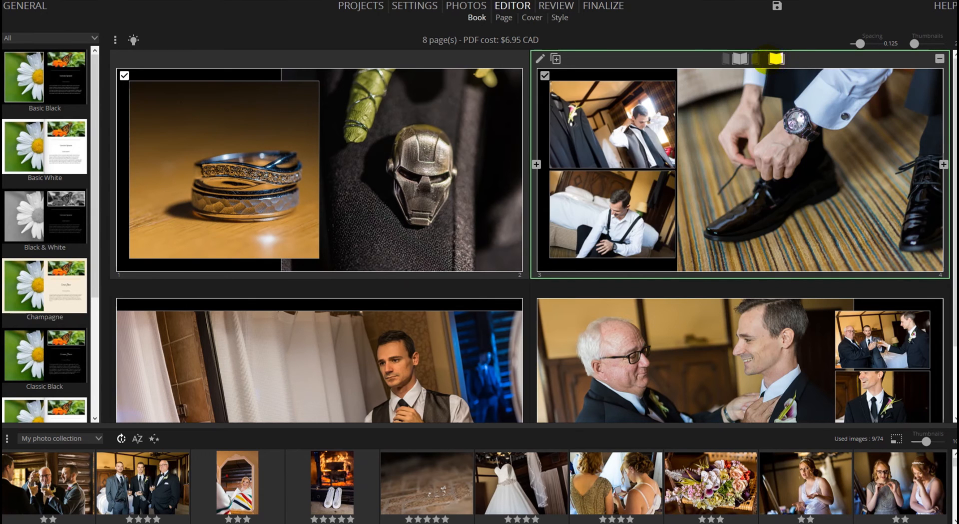
# - Give pages 3–4 a random double-page layout and shuffle the layout of the left page alone
pyautogui.click(741, 59)
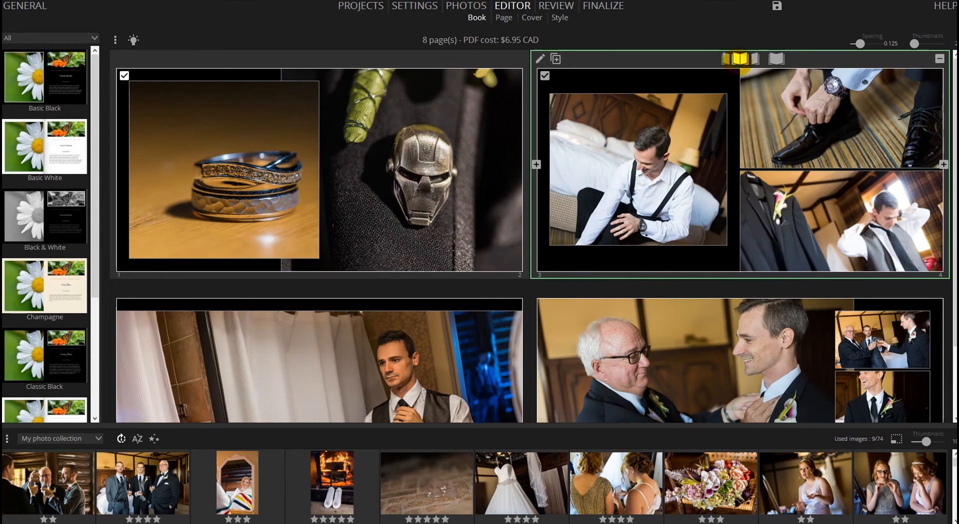
pyautogui.click(726, 59)
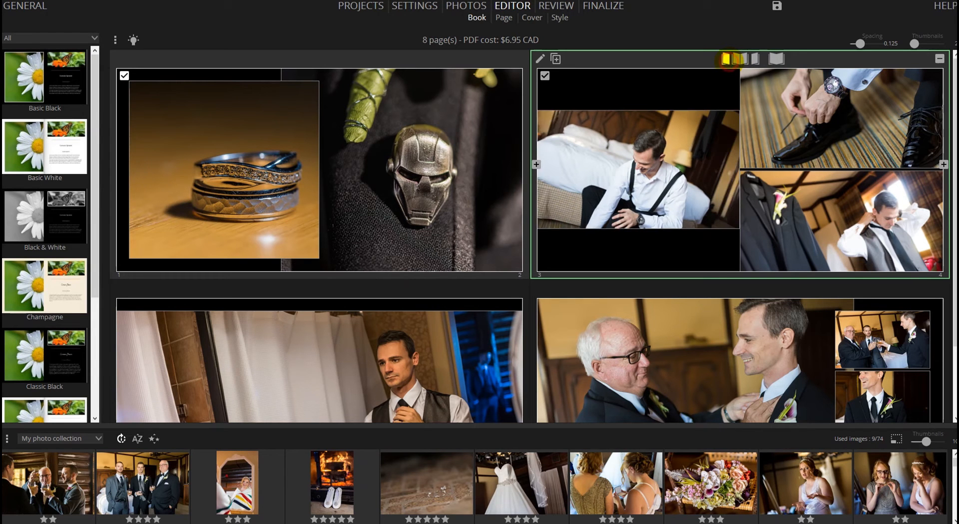
pyautogui.click(727, 58)
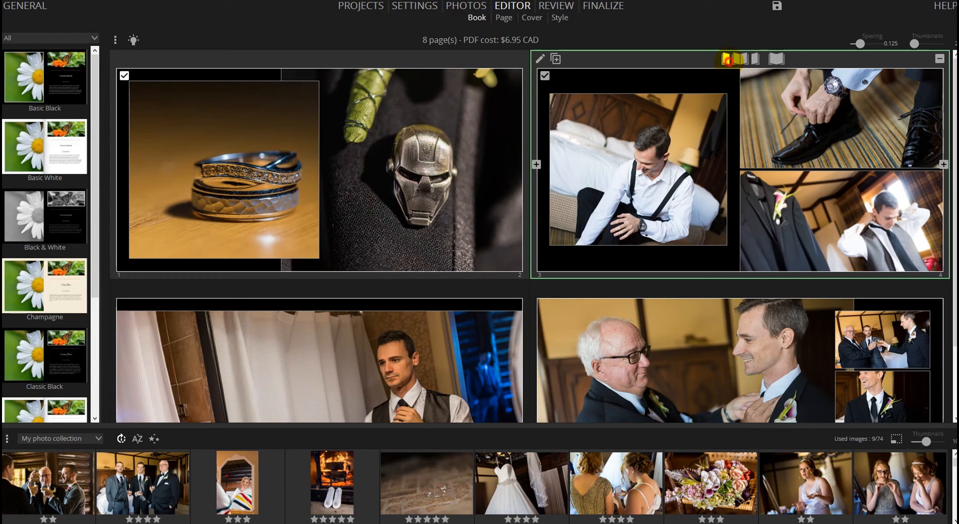
pyautogui.click(728, 60)
pyautogui.click(727, 60)
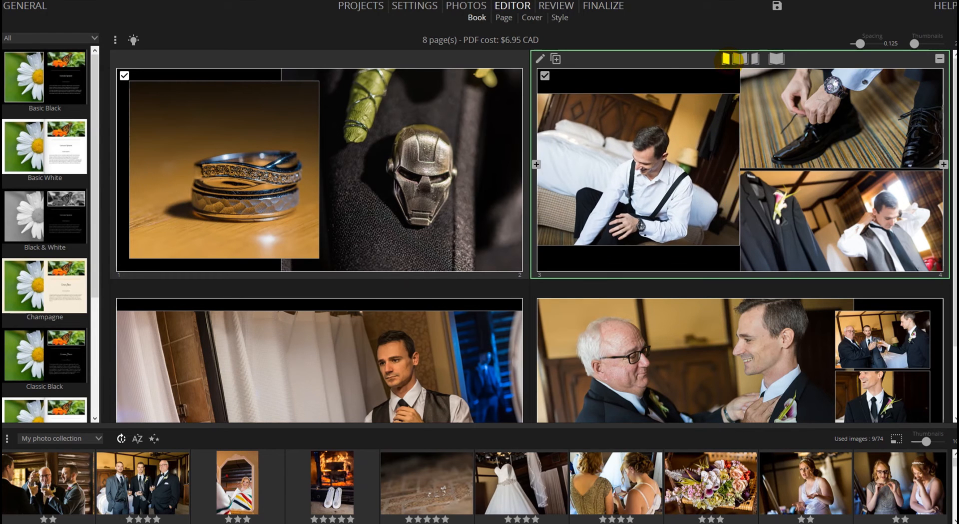
pyautogui.click(728, 59)
pyautogui.click(726, 59)
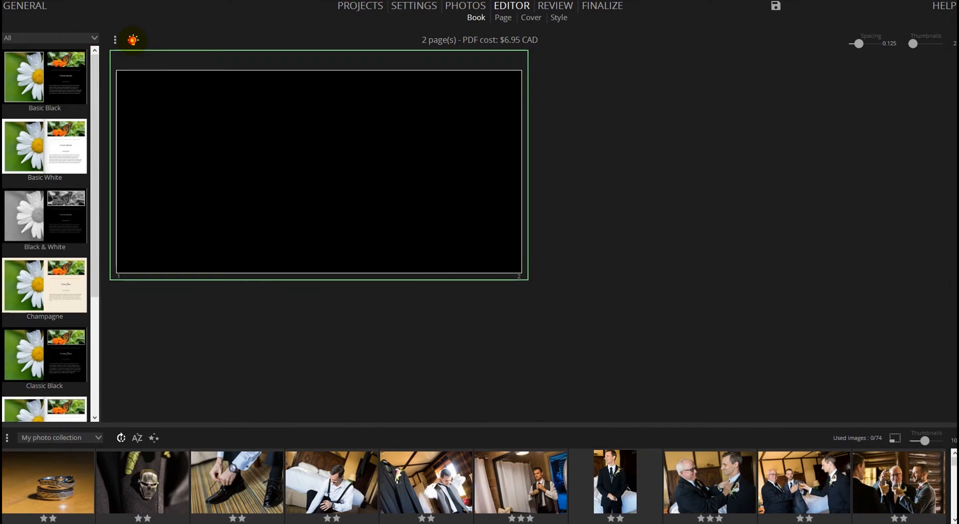
# - Build the book automatically with the Book Wizard, filled as Spread with 2 to 3 images per spread
pyautogui.click(133, 40)
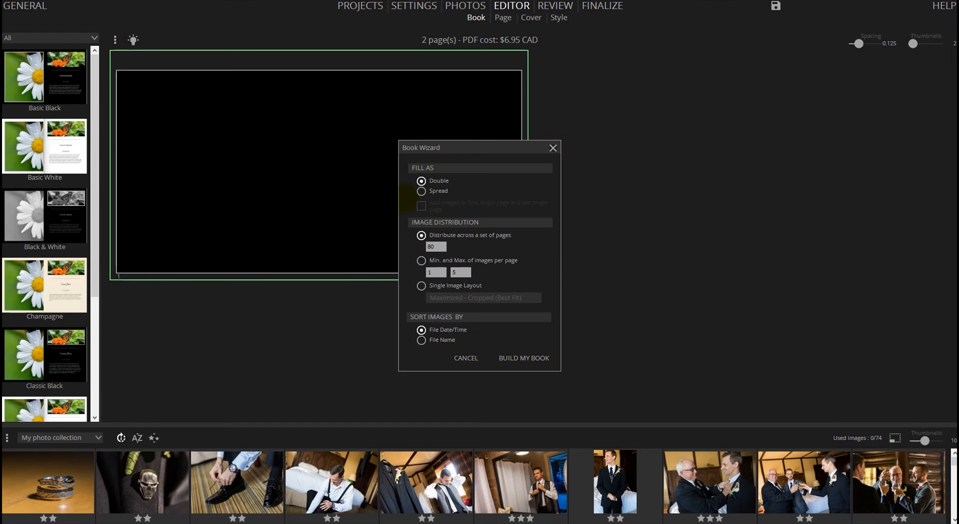
pyautogui.click(422, 191)
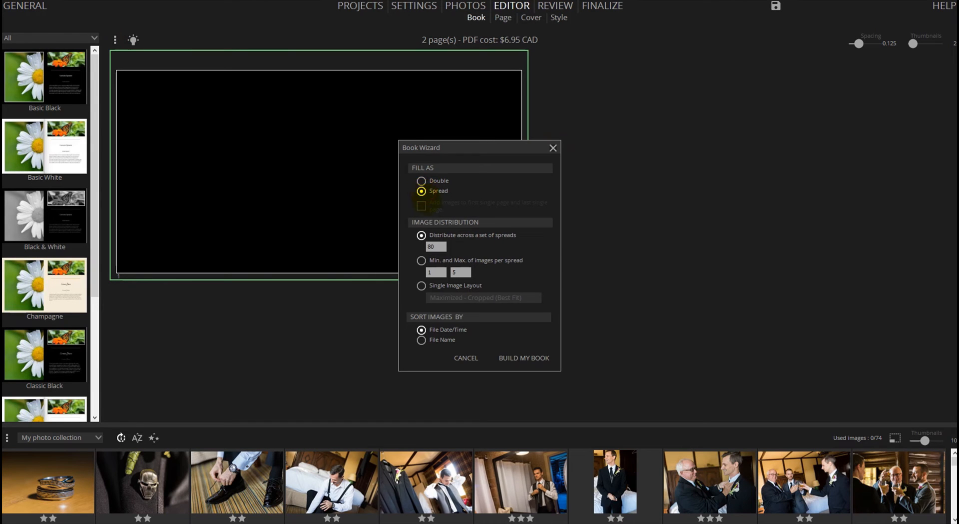
pyautogui.click(421, 260)
pyautogui.click(434, 271)
pyautogui.write('2')
pyautogui.press('Tab')
pyautogui.write('3')
pyautogui.click(513, 357)
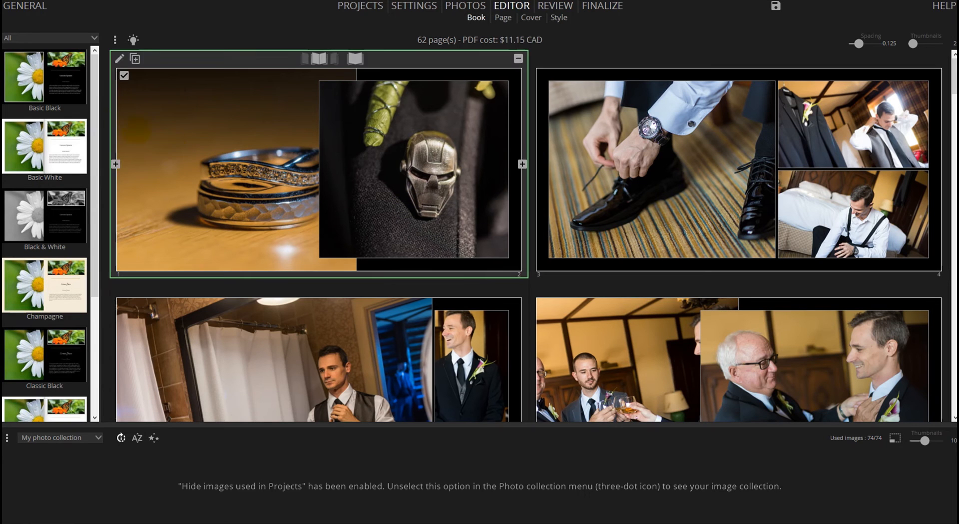
# - Try the Basic Black, Basic White, Black & White and Champagne styles on the whole book and apply Classic Black
pyautogui.click(44, 84)
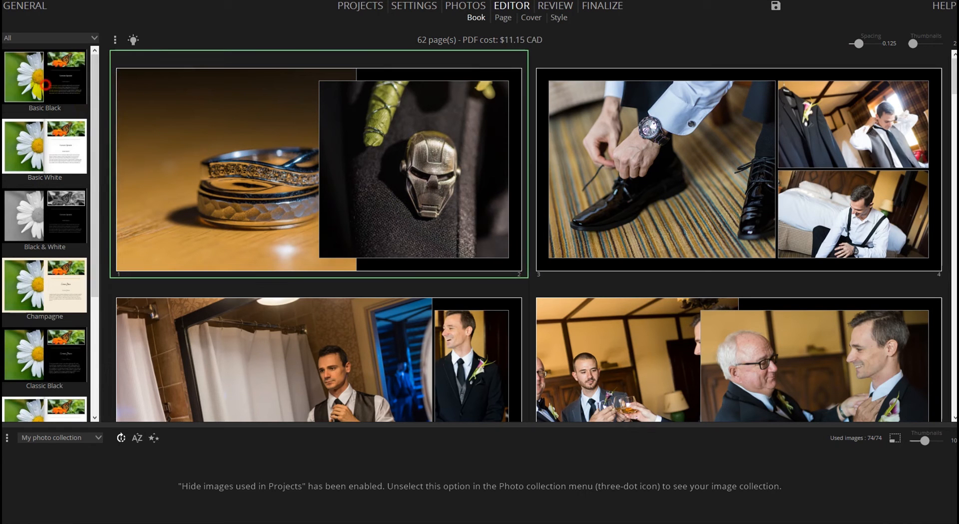
pyautogui.click(50, 142)
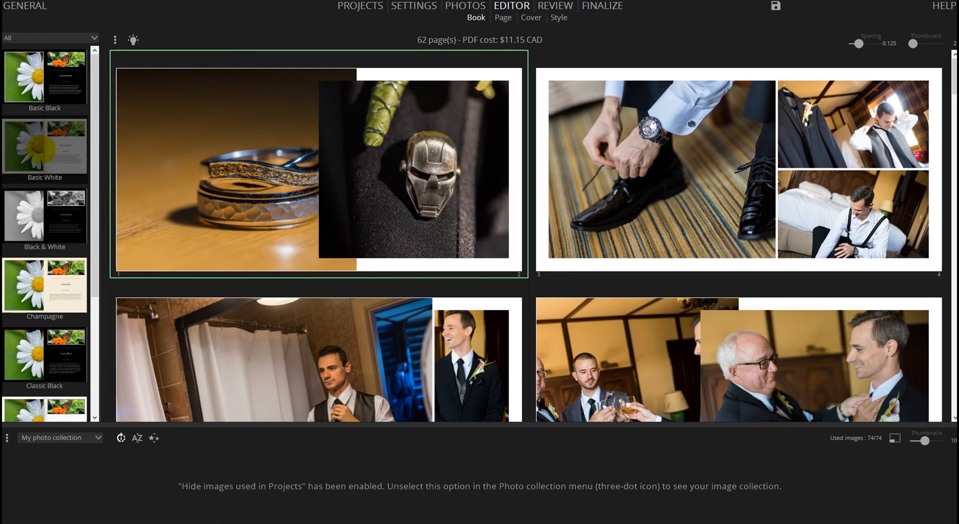
pyautogui.click(37, 216)
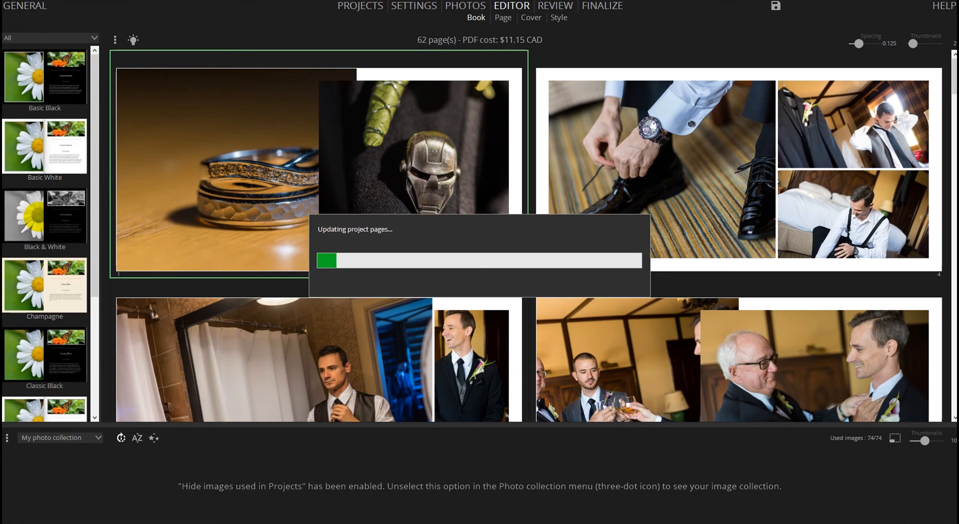
pyautogui.click(50, 293)
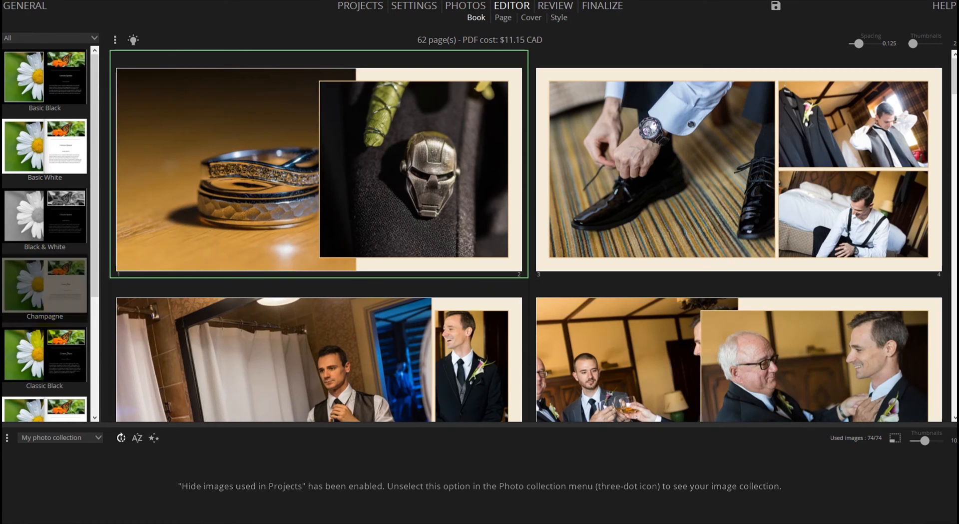
pyautogui.click(40, 355)
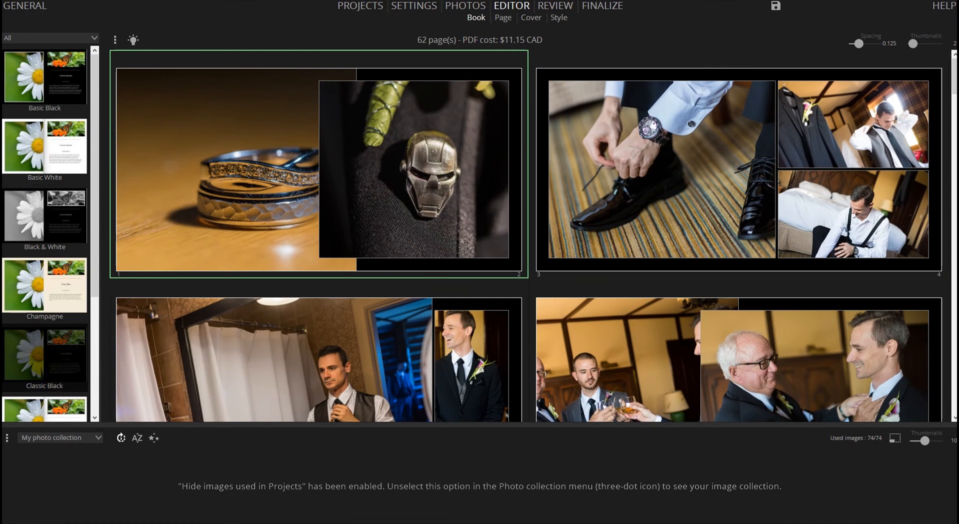
pyautogui.click(40, 407)
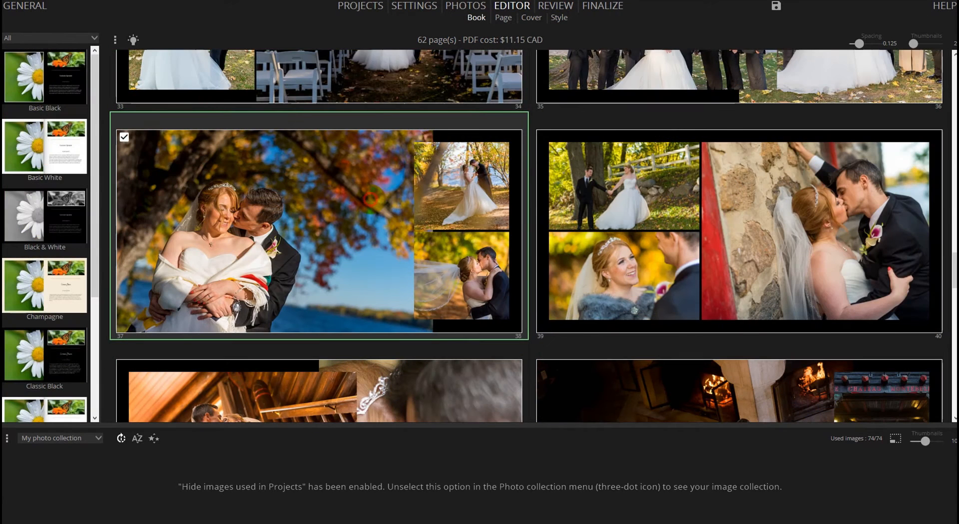
# - Open the spread on pages 37–38, reposition the large couple photo within its frame, and widen the frame slightly
pyautogui.doubleClick(462, 185)
pyautogui.click(370, 199)
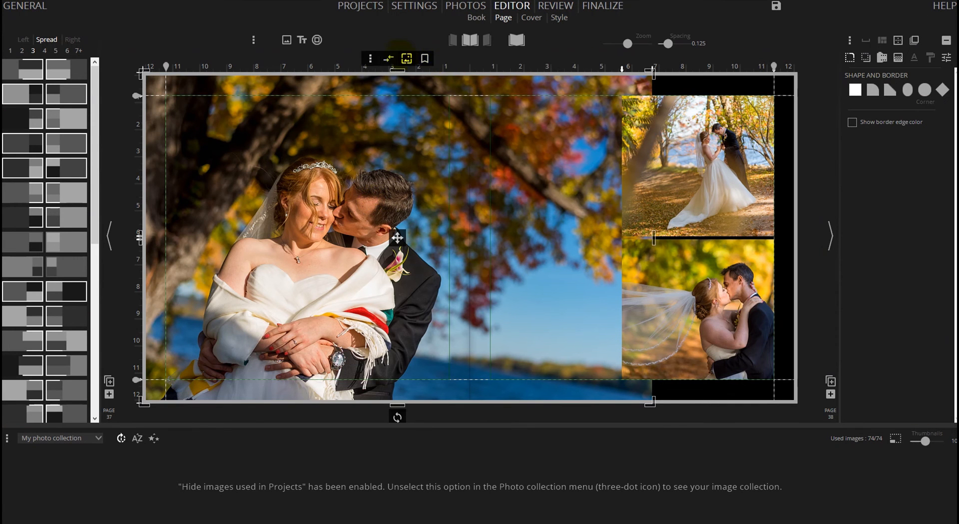
pyautogui.click(407, 59)
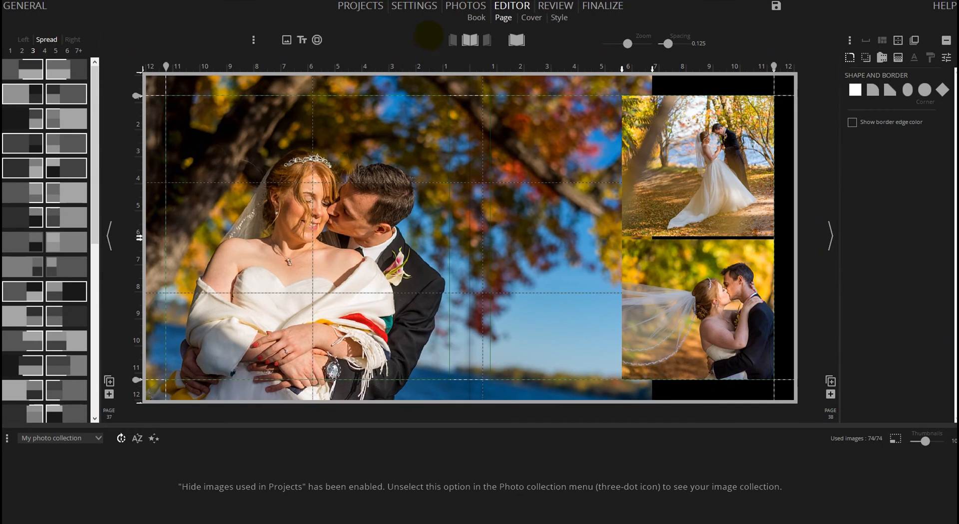
pyautogui.moveTo(399, 233); pyautogui.dragTo(406, 213)
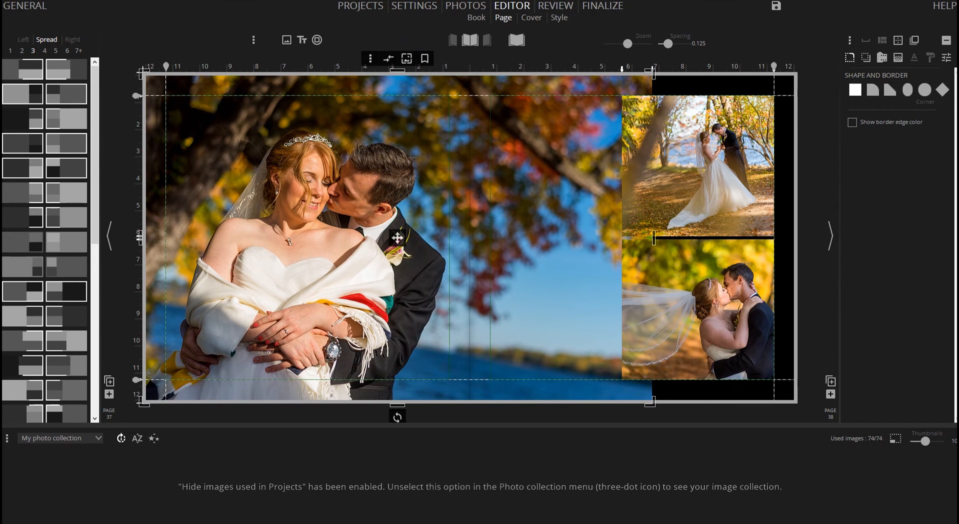
pyautogui.moveTo(653, 238); pyautogui.dragTo(698, 308)
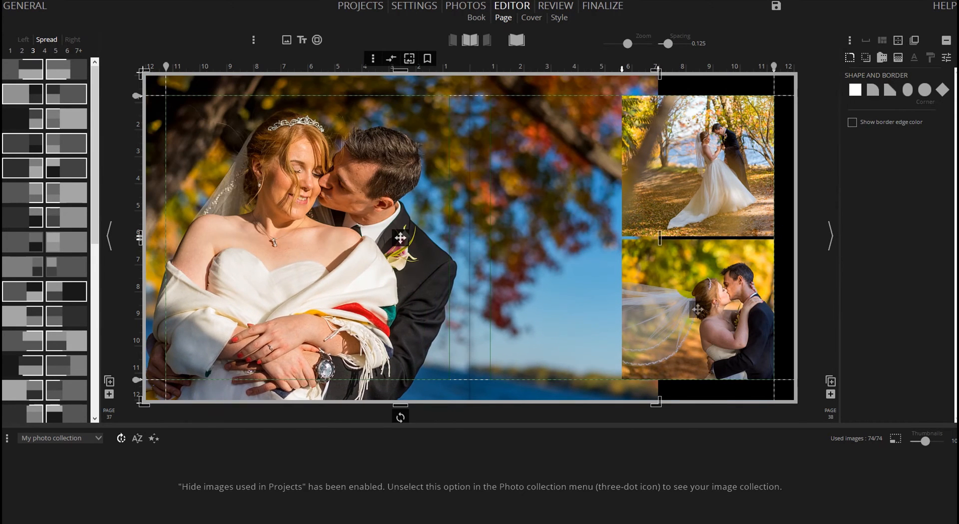
# - Swap the large couple photo with the small veil kiss photo on the right page of the spread
pyautogui.click(697, 309)
pyautogui.moveTo(697, 309); pyautogui.dragTo(401, 239)
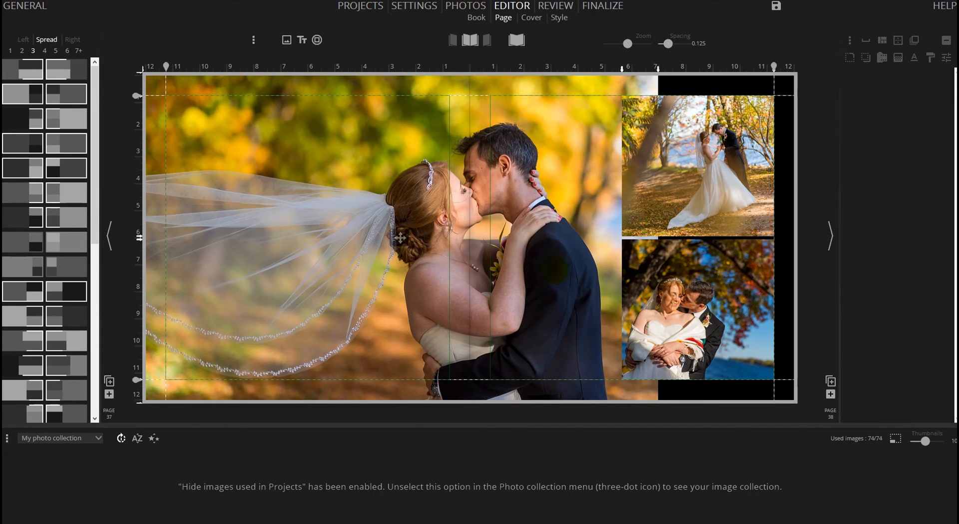
pyautogui.click(699, 302)
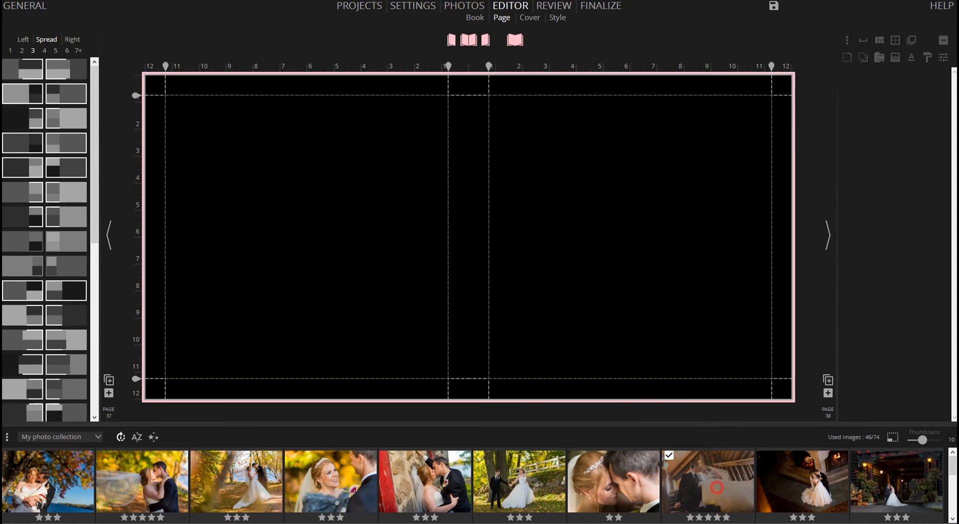
# - Put the wooden staircase kiss photo alone on the left page of the empty spread and the lit entrance photo on the right page
pyautogui.moveTo(717, 487); pyautogui.dragTo(617, 250)
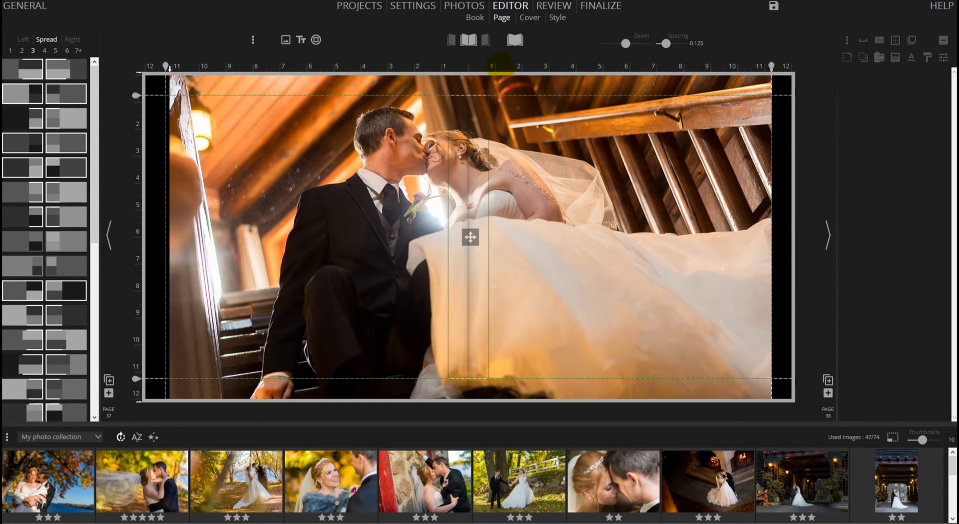
pyautogui.click(469, 39)
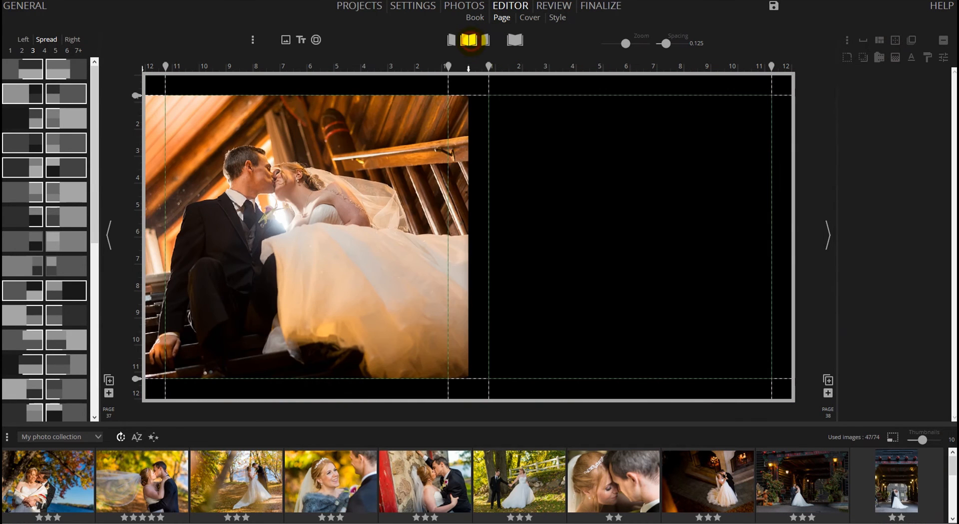
pyautogui.moveTo(802, 479); pyautogui.dragTo(600, 257)
pyautogui.click(614, 271)
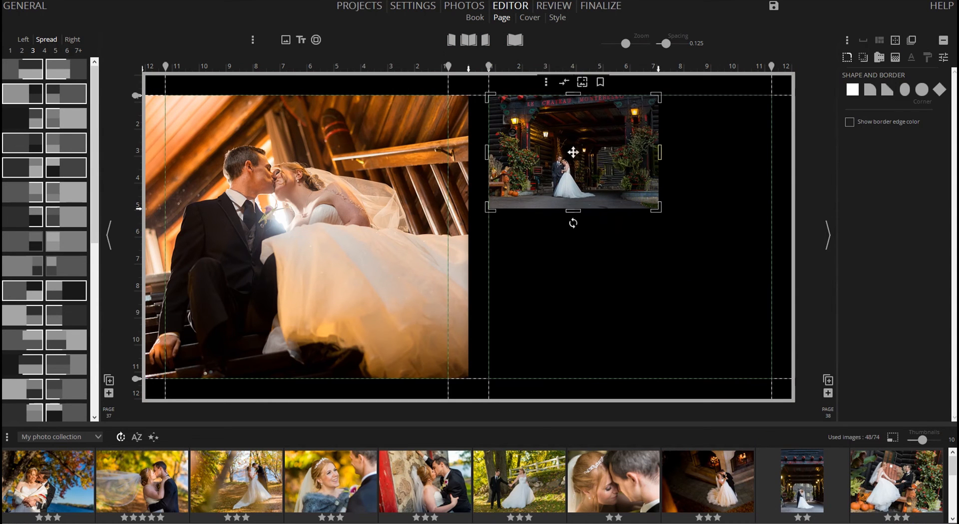
# - Widen the entrance photo to 10.50" and fit the fireplace photo beneath it at about 10.37" x 4.08"
pyautogui.moveTo(660, 152); pyautogui.dragTo(773, 152)
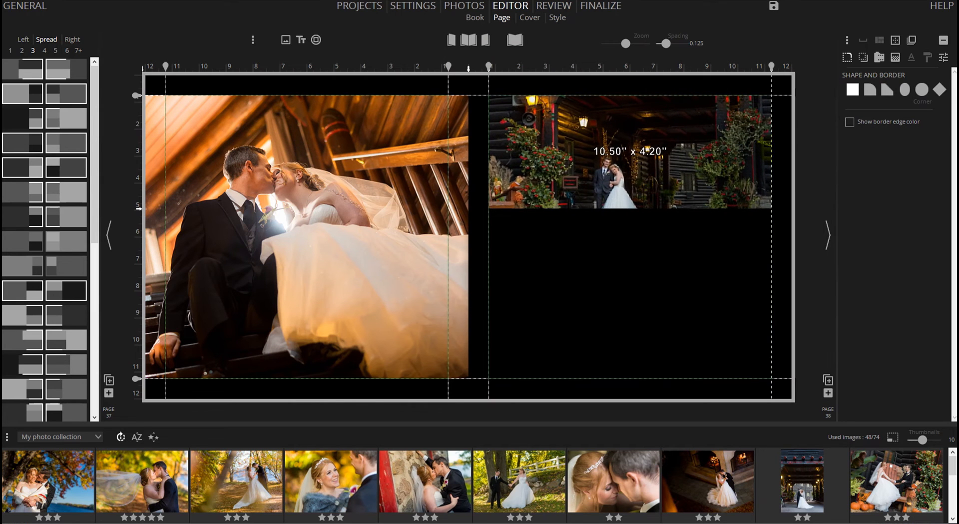
pyautogui.moveTo(570, 268); pyautogui.dragTo(568, 269)
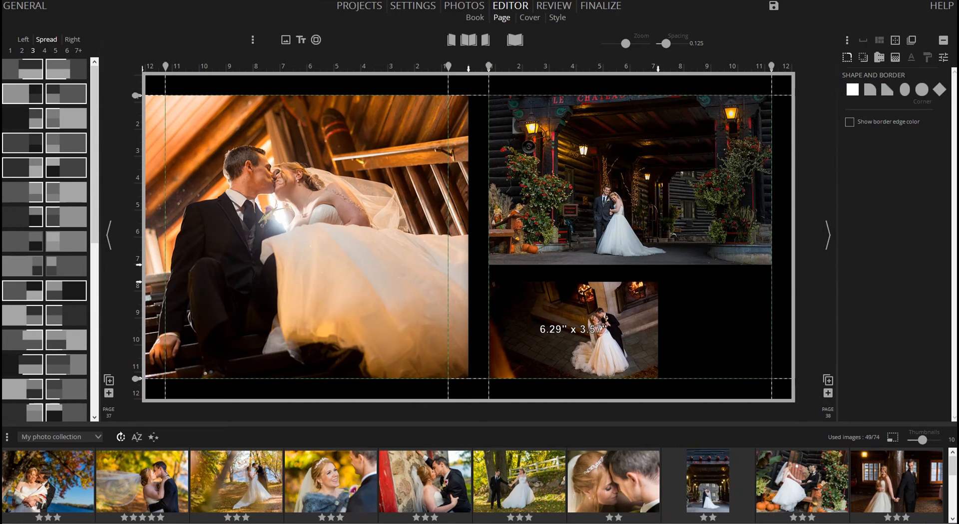
pyautogui.moveTo(658, 325); pyautogui.dragTo(765, 324)
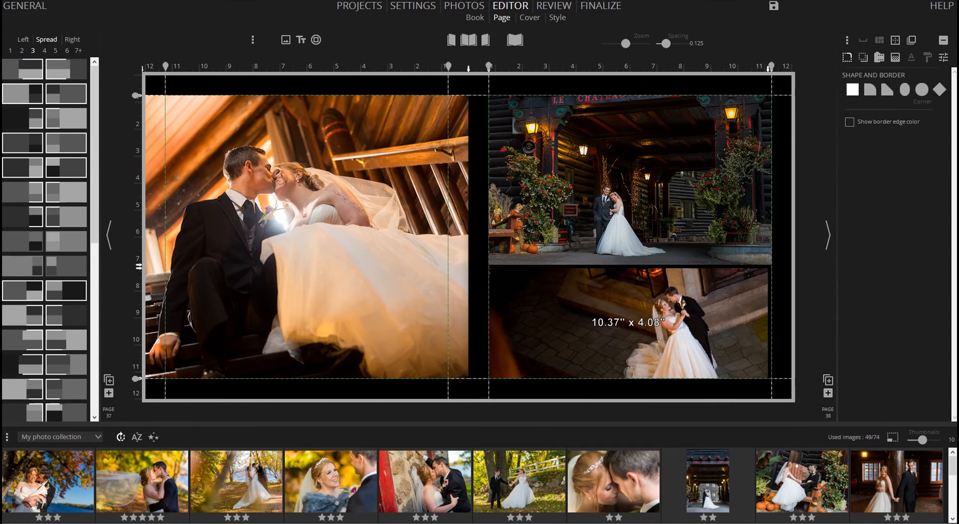
pyautogui.click(680, 326)
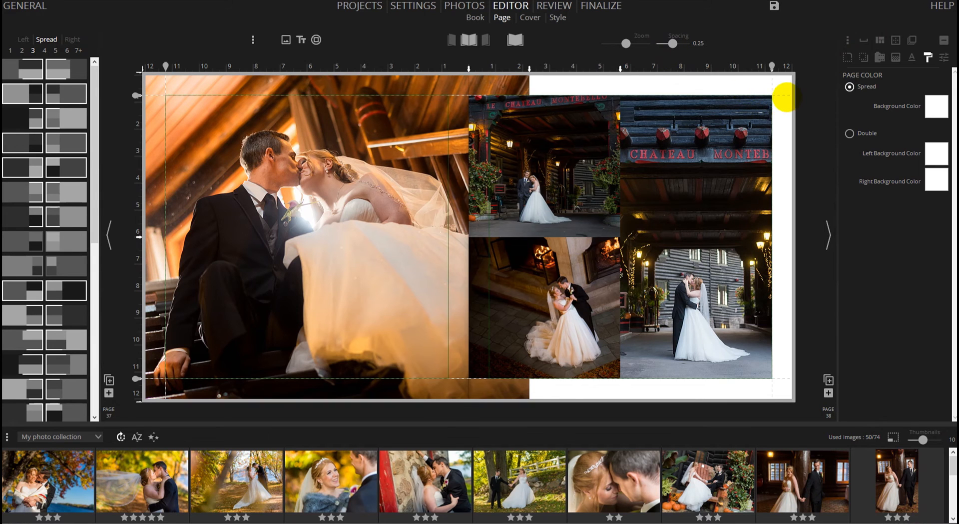
# - Apply the 0.25 spacing to all photos on the spread and shuffle its random double-page layout
pyautogui.hotkey('ctrl', 'a')
pyautogui.click(865, 42)
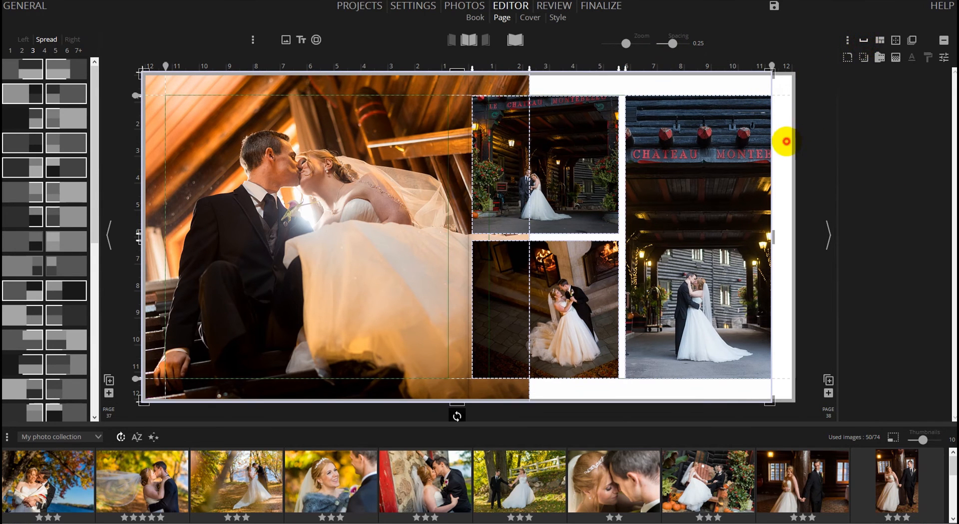
pyautogui.click(787, 142)
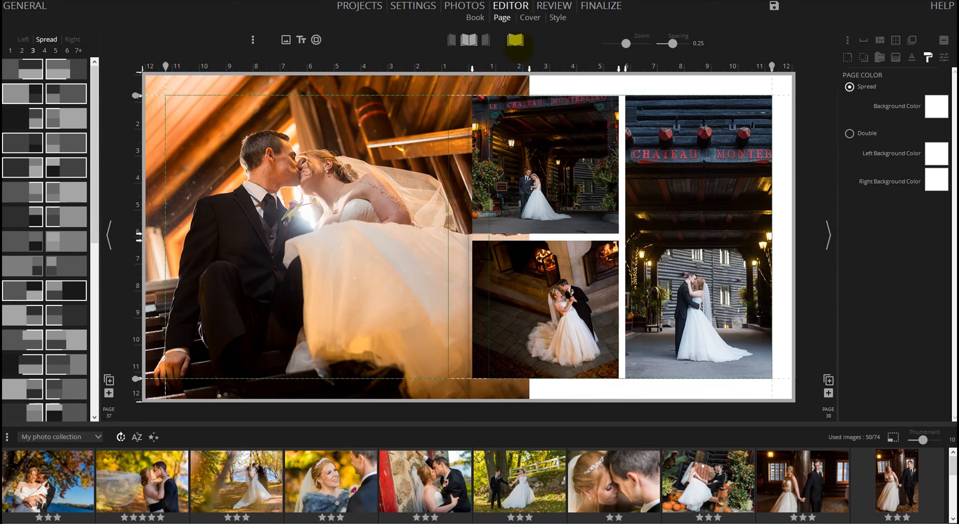
pyautogui.click(515, 40)
pyautogui.click(515, 40)
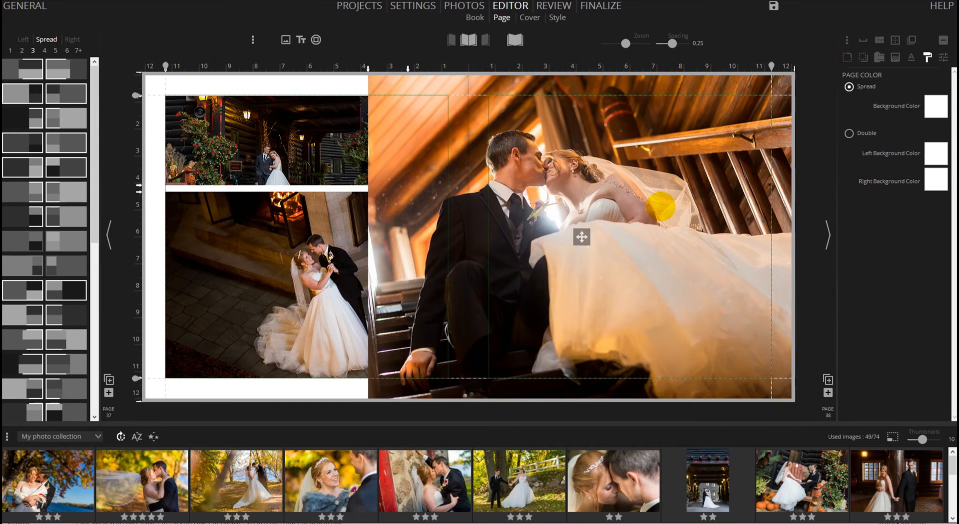
# - Send the large staircase kiss photo backward so it sits behind both smaller photos
pyautogui.click(661, 206)
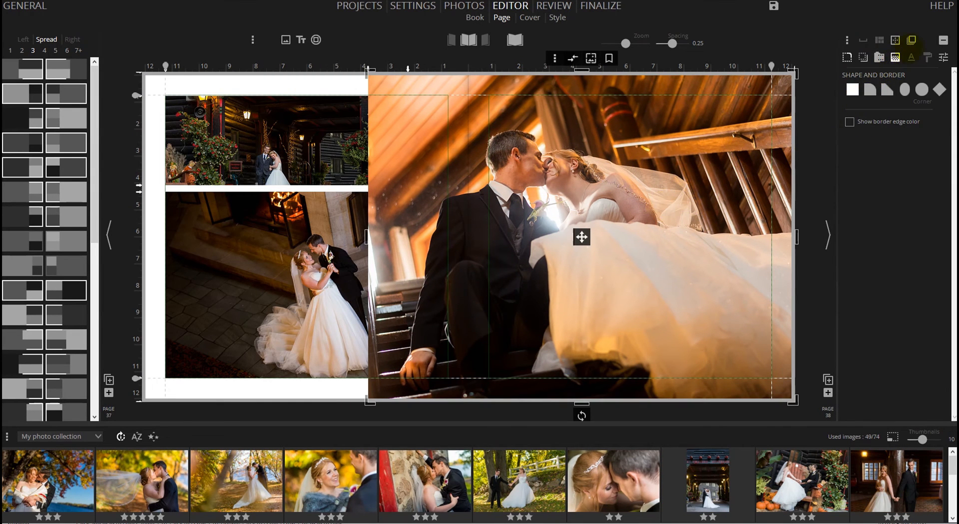
pyautogui.click(911, 40)
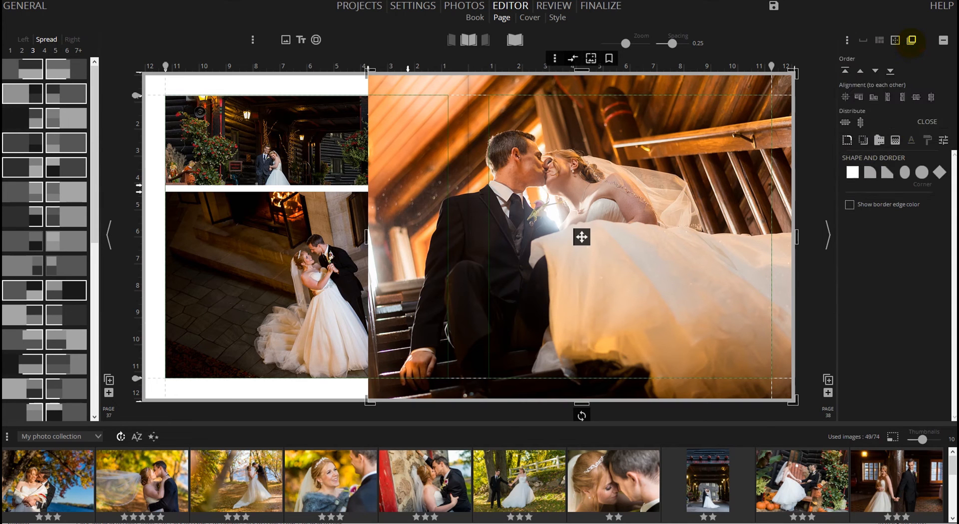
pyautogui.click(874, 73)
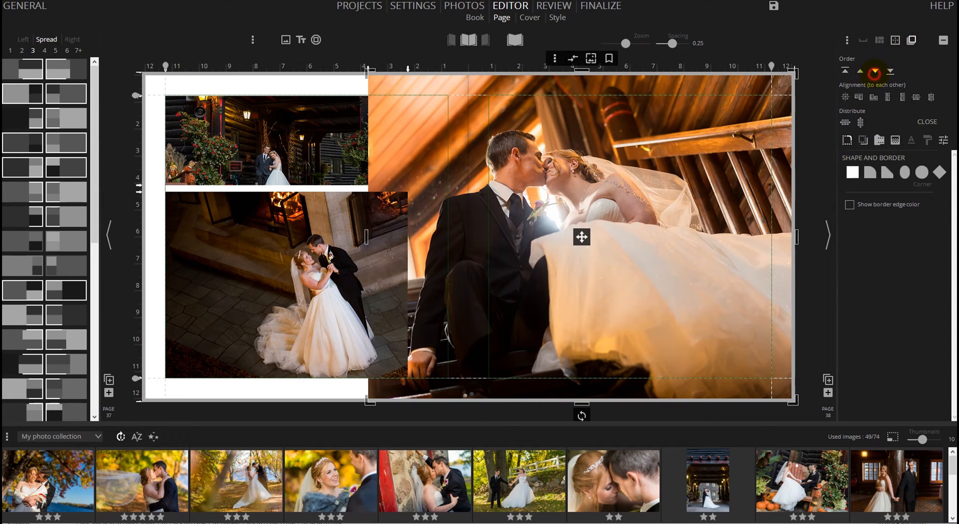
pyautogui.click(875, 72)
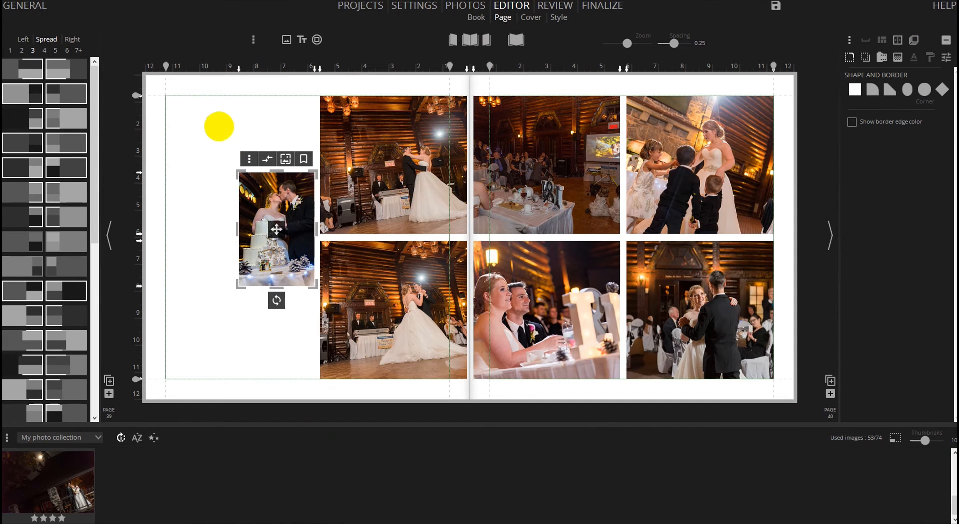
# - Select all seven reception photos on pages 39–40 and shuffle their arrangement several times
pyautogui.moveTo(171, 99); pyautogui.dragTo(807, 372)
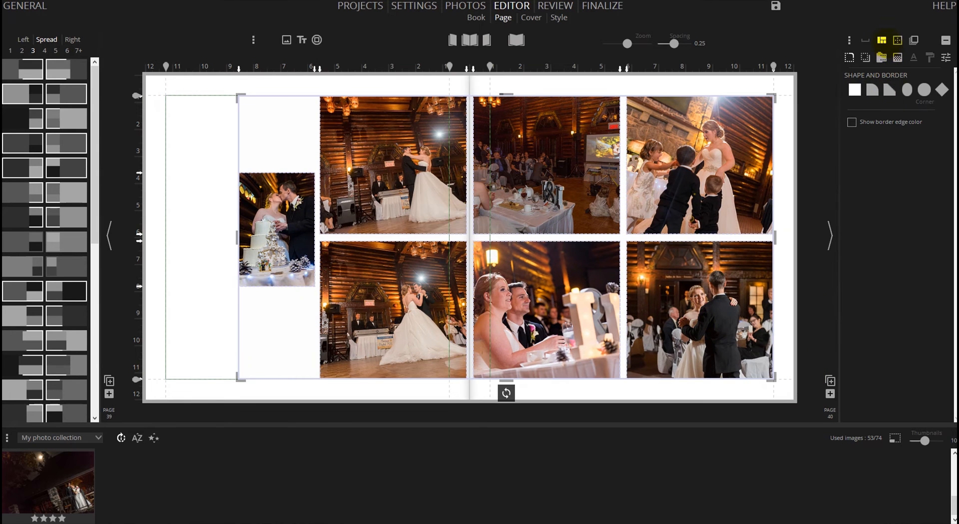
pyautogui.click(882, 40)
pyautogui.click(882, 40)
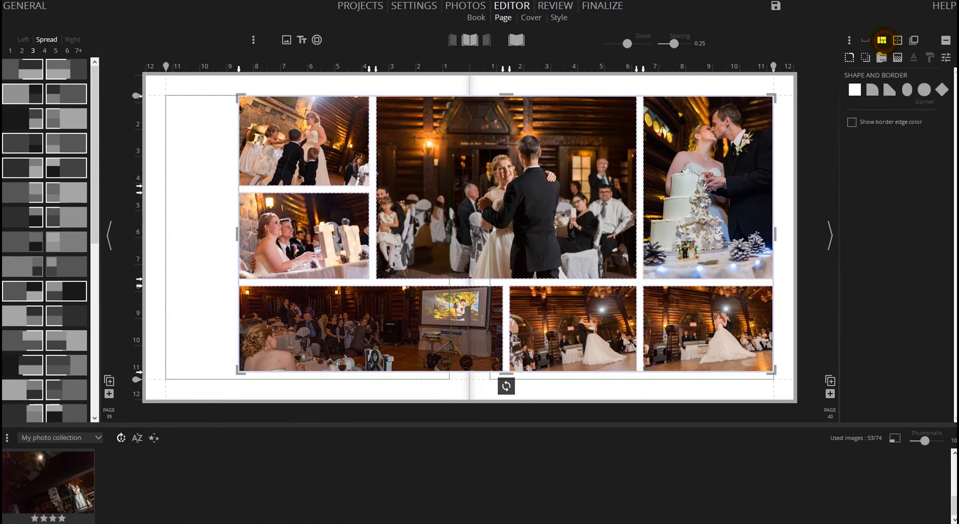
pyautogui.click(882, 40)
pyautogui.click(882, 40)
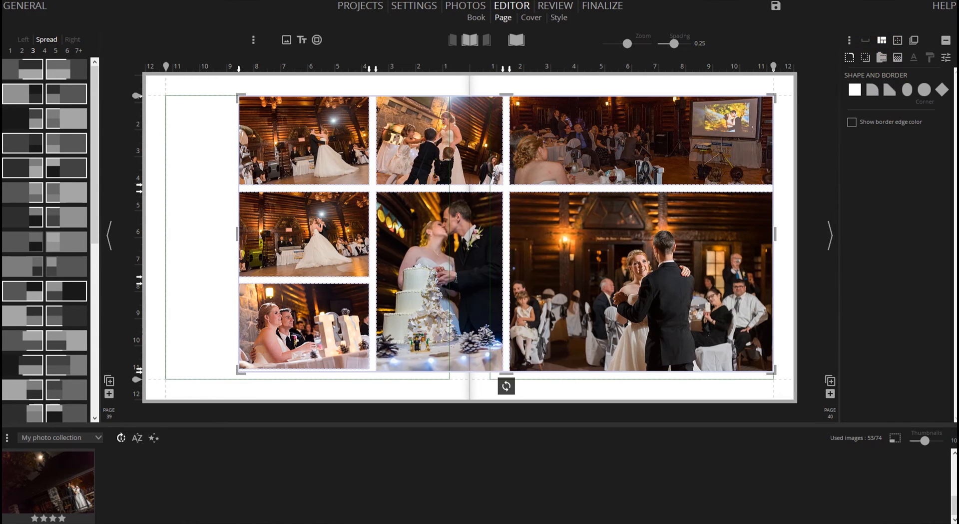
# - Stretch the grouped reception photos to the outer left and bottom margin guides of the spread
pyautogui.moveTo(236, 235); pyautogui.dragTo(156, 229)
pyautogui.moveTo(469, 373); pyautogui.dragTo(468, 380)
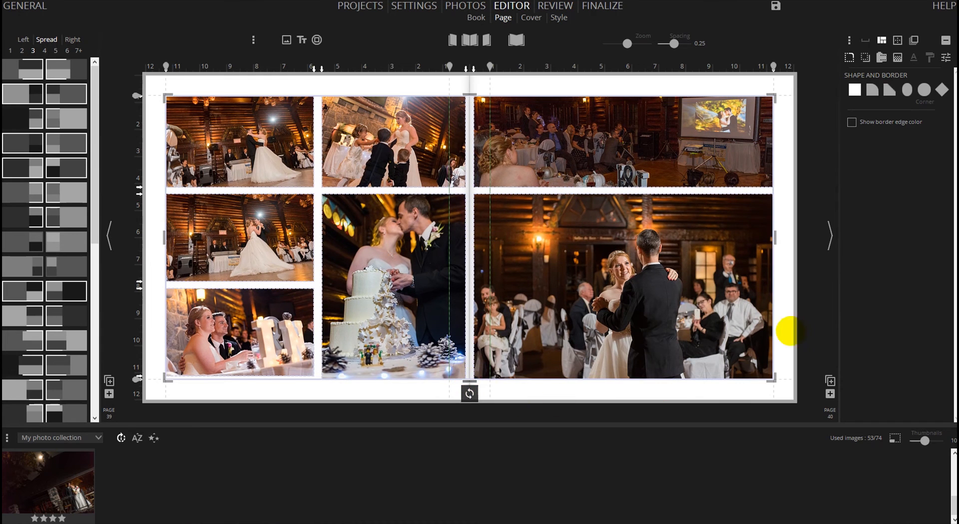
pyautogui.click(814, 289)
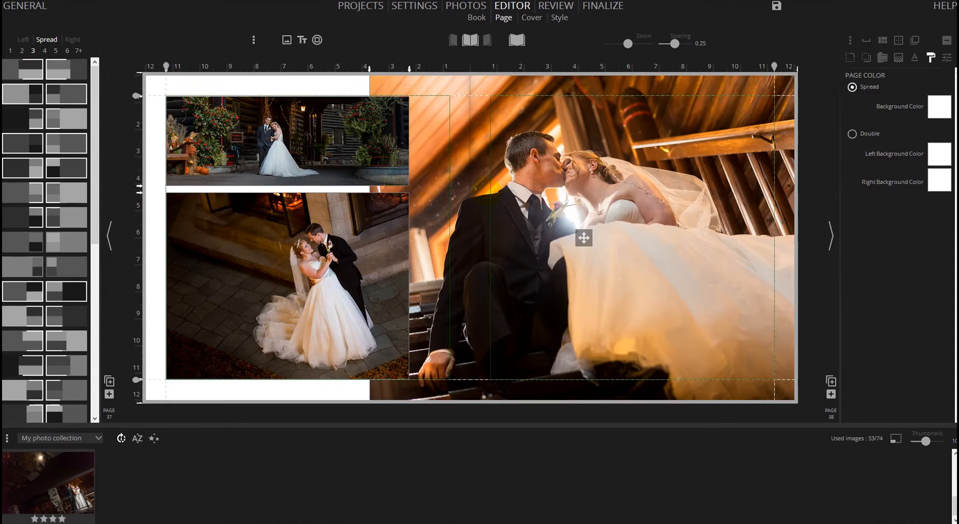
# - Show a border on all photos of pages 37–38 and try cut corners of 0.356 and the oval shape before restoring the rectangle
pyautogui.moveTo(156, 80); pyautogui.dragTo(802, 407)
pyautogui.click(850, 57)
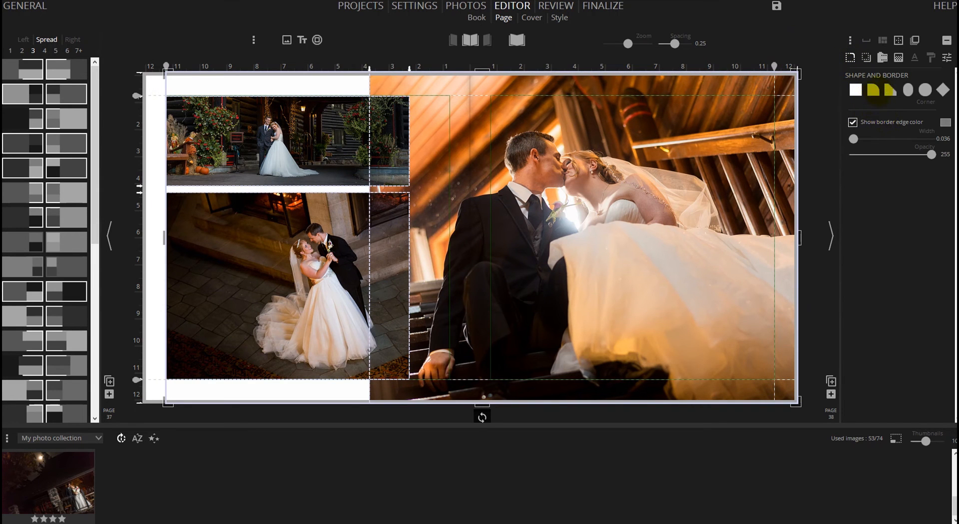
pyautogui.moveTo(857, 109)
pyautogui.mouseDown()
pyautogui.moveTo(872, 109)
pyautogui.moveTo(861, 109)
pyautogui.mouseUp()
pyautogui.click(891, 90)
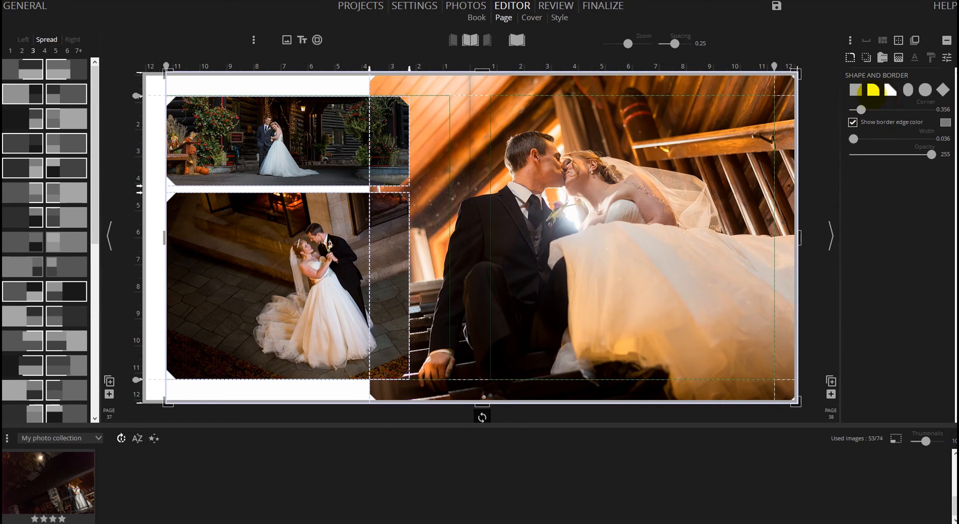
pyautogui.click(908, 90)
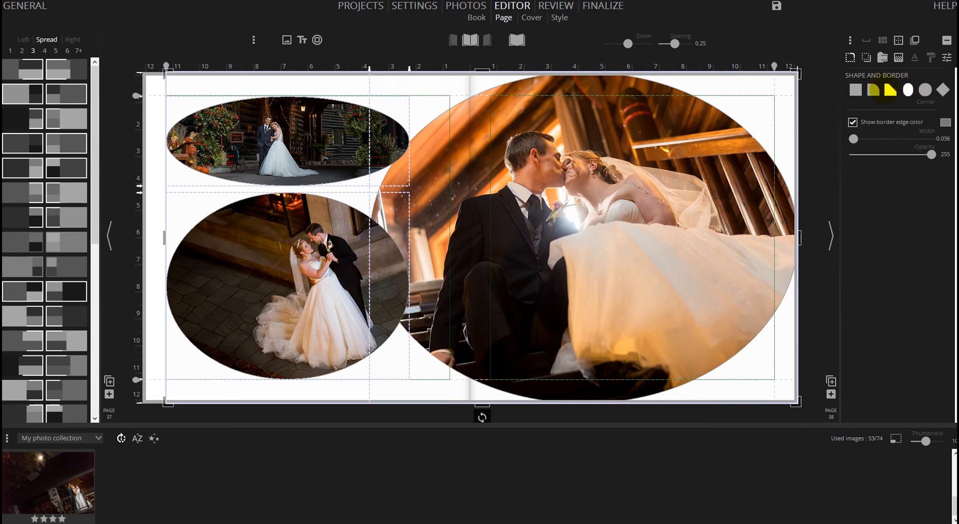
pyautogui.click(856, 90)
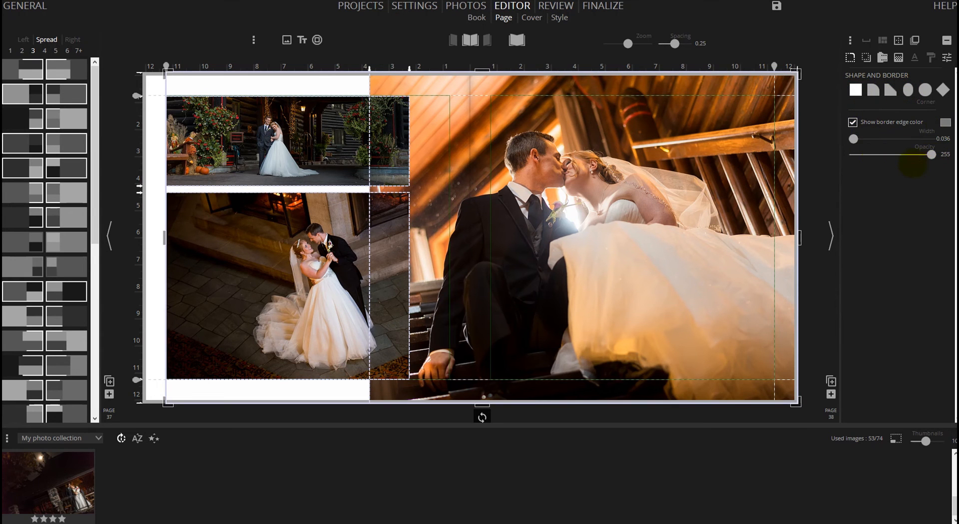
# - Set the border of all three photos to a width of 0.151 and the colour black (000000)
pyautogui.moveTo(854, 139)
pyautogui.mouseDown()
pyautogui.moveTo(868, 139)
pyautogui.moveTo(855, 138)
pyautogui.mouseUp()
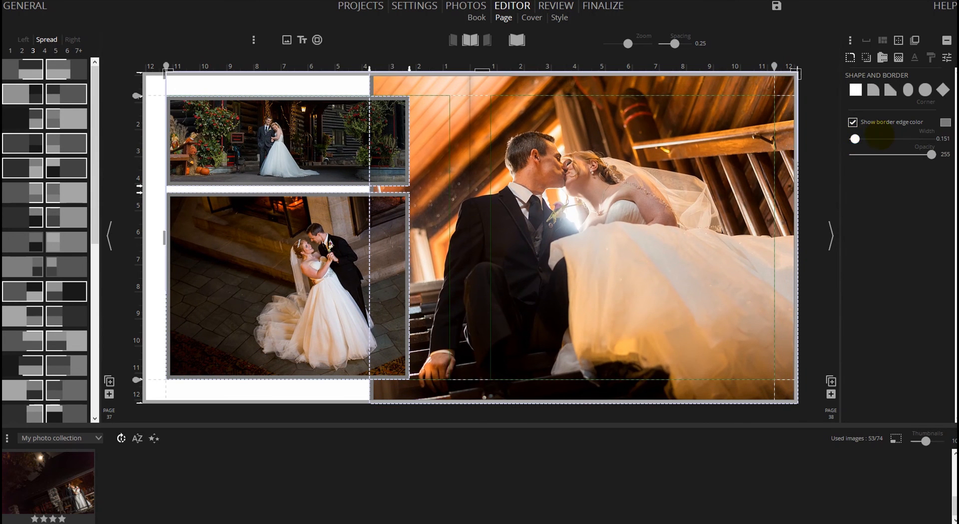
pyautogui.click(946, 122)
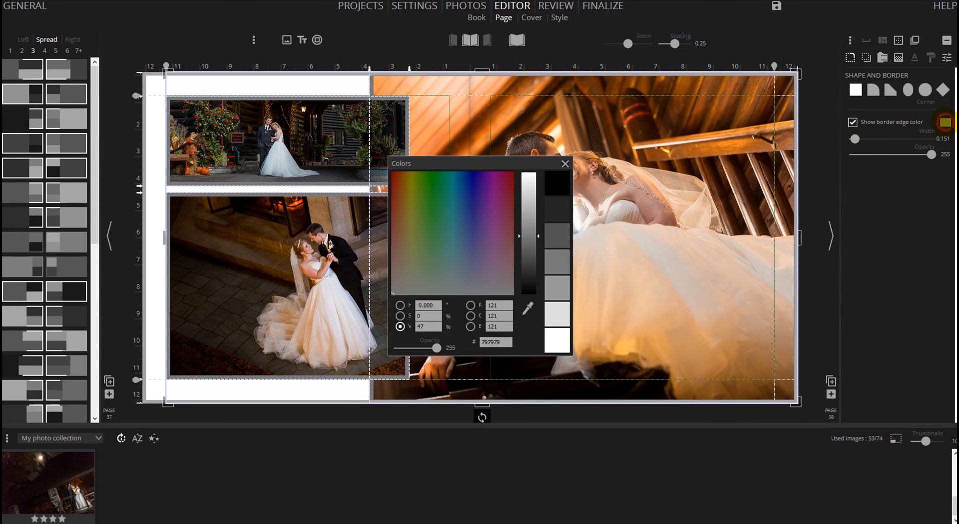
pyautogui.click(559, 185)
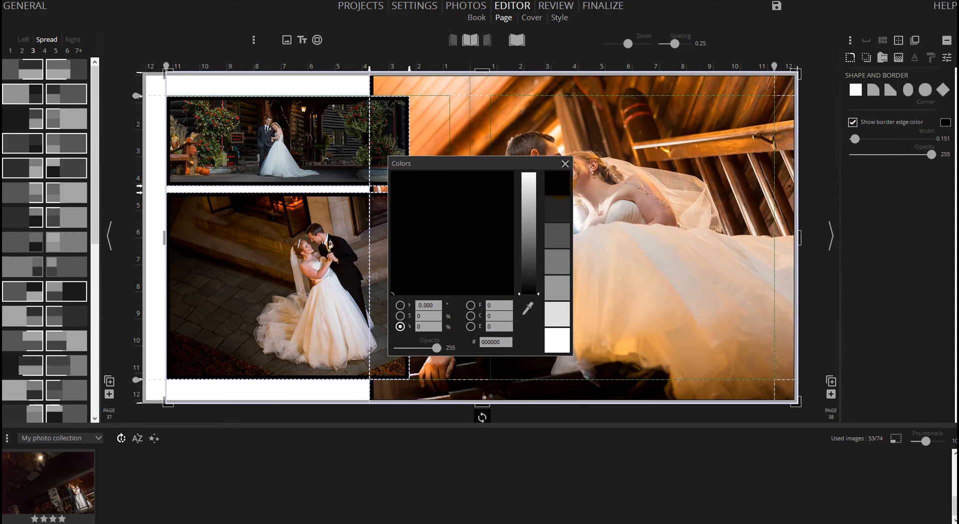
pyautogui.click(832, 215)
pyautogui.click(874, 218)
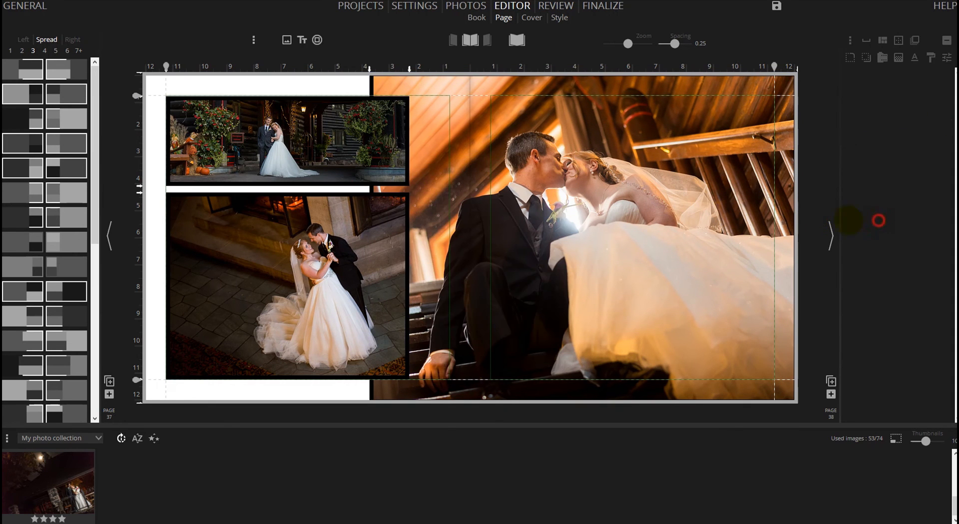
# - Remove the border from the large staircase kiss photo only
pyautogui.click(545, 168)
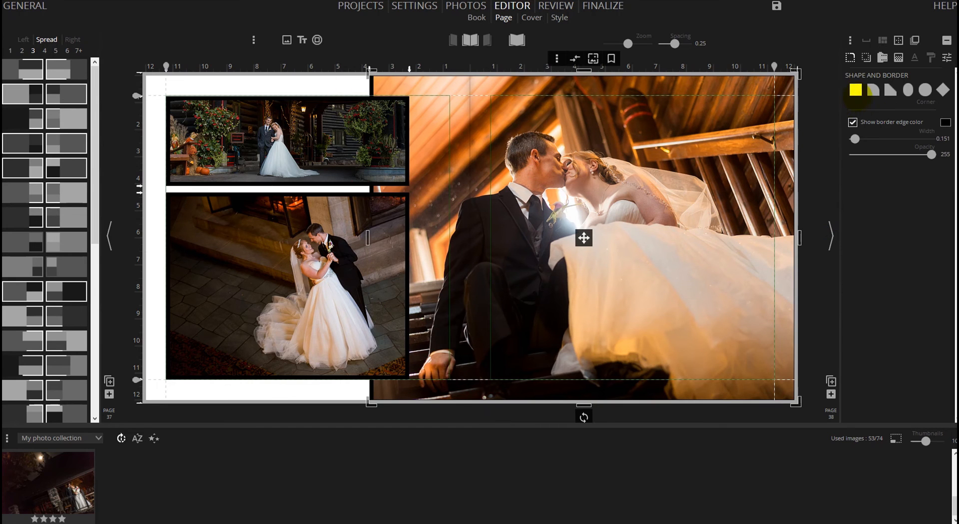
pyautogui.click(853, 122)
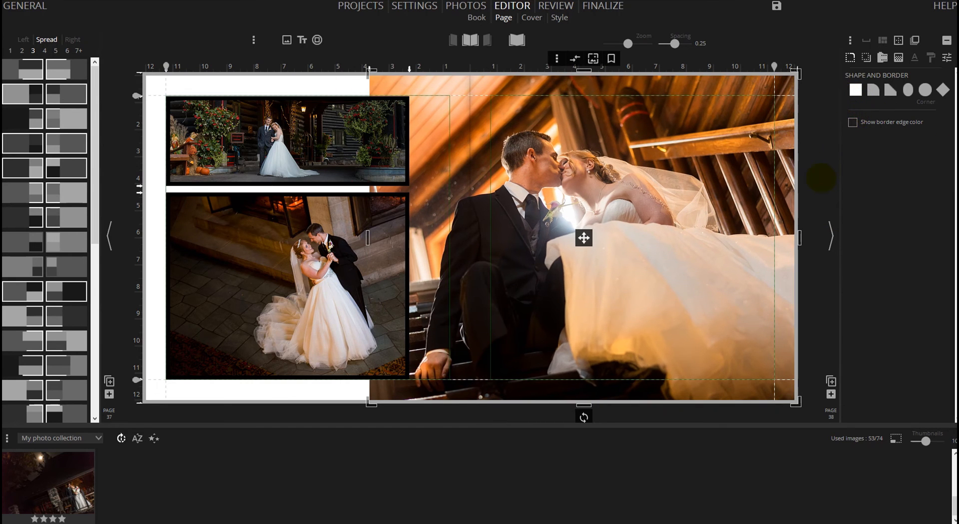
# - Set the border of the two smaller reception photos to white (FFFFFF) and make it thinner
pyautogui.moveTo(185, 86); pyautogui.dragTo(282, 316)
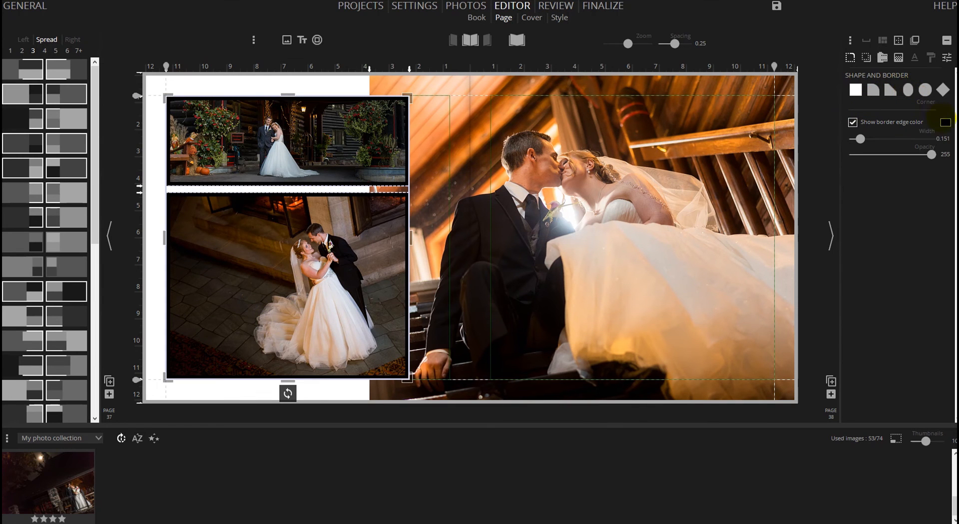
pyautogui.click(946, 122)
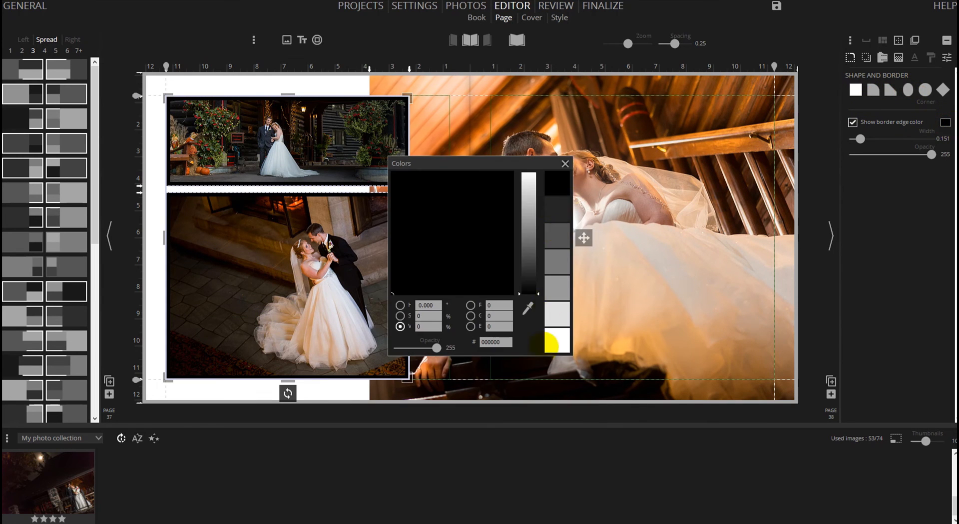
pyautogui.click(556, 339)
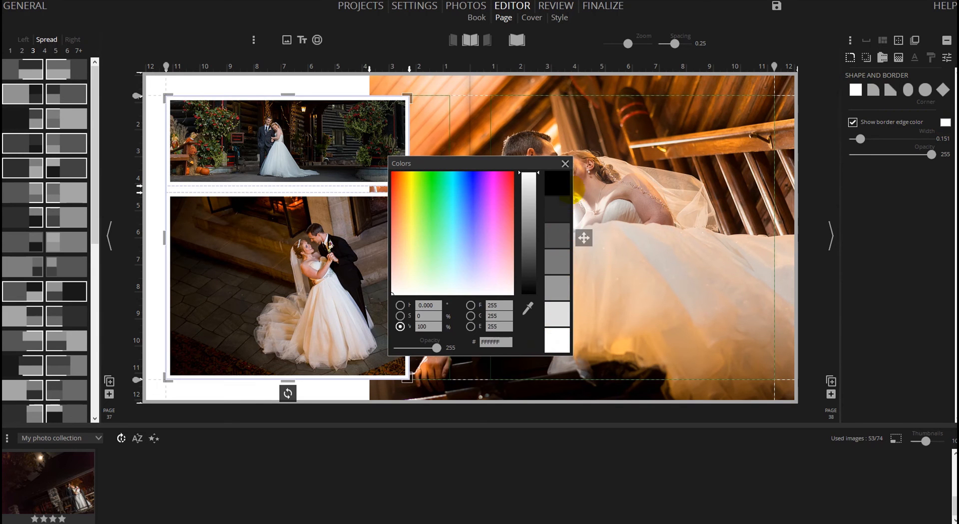
pyautogui.click(565, 163)
pyautogui.moveTo(860, 139); pyautogui.dragTo(855, 138)
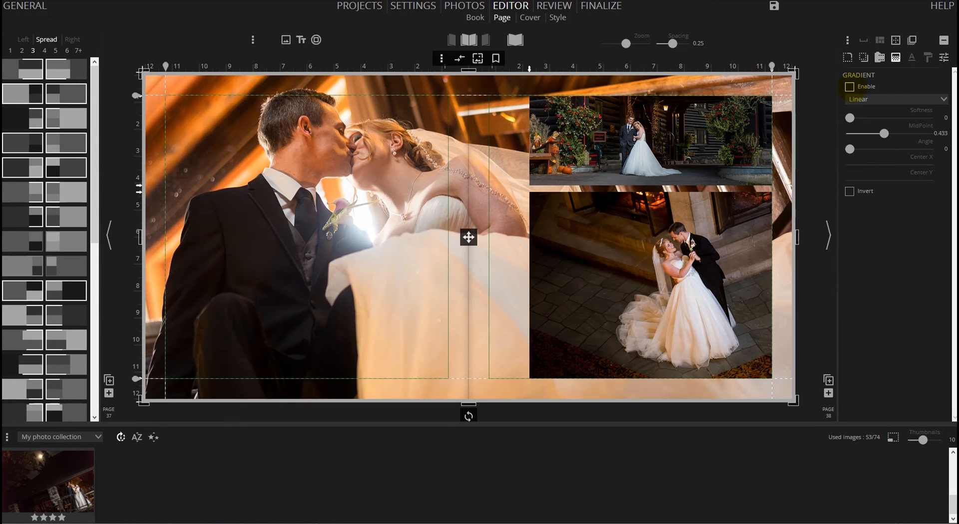
# - Enable a linear gradient on the full-spread kiss photo of pages 37–38 and raise its softness
pyautogui.click(850, 86)
pyautogui.moveTo(850, 118)
pyautogui.mouseDown()
pyautogui.moveTo(893, 133)
pyautogui.moveTo(868, 117)
pyautogui.mouseUp()
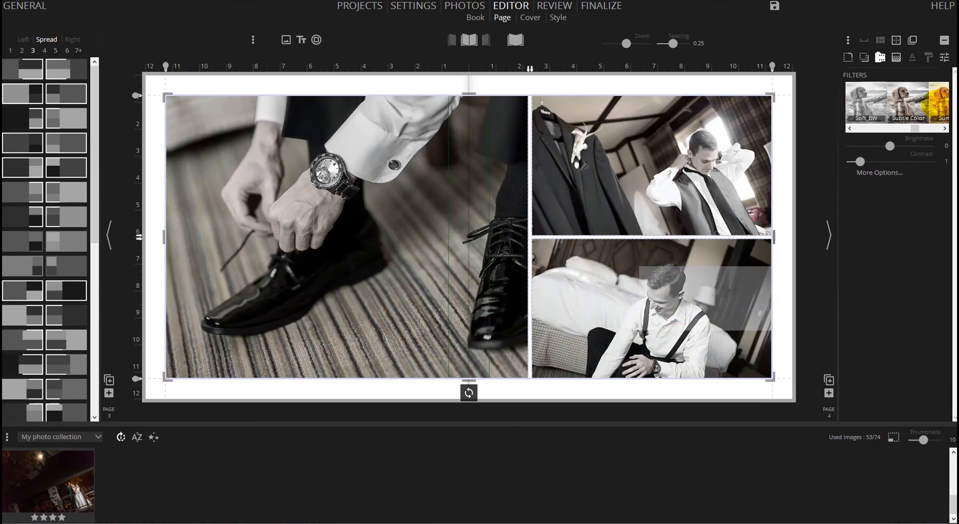
# - Browse the available filters for the groom photos of pages 3–4
pyautogui.scroll(-5, 937, 103)
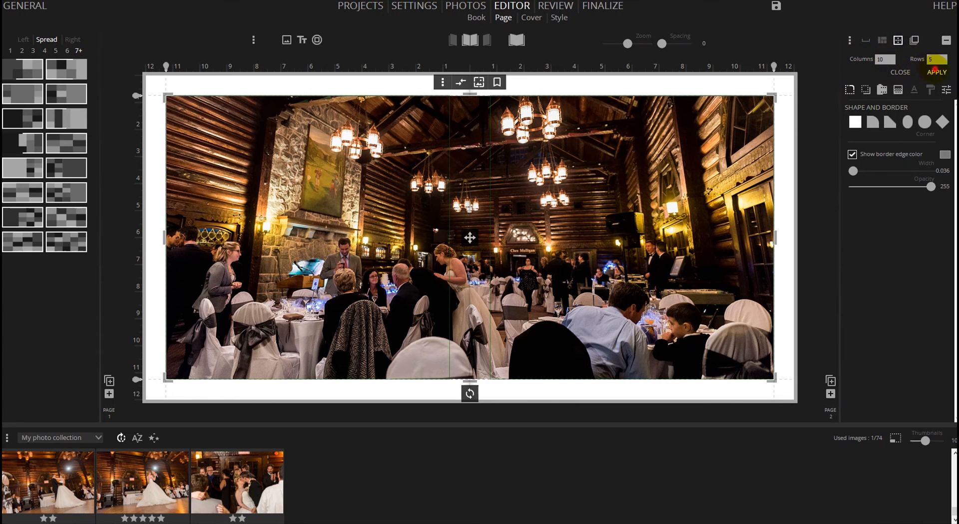
# - Split the reception hall photo into 10 columns by 5 rows, and the empty full-width frame into three equal columns
pyautogui.click(937, 71)
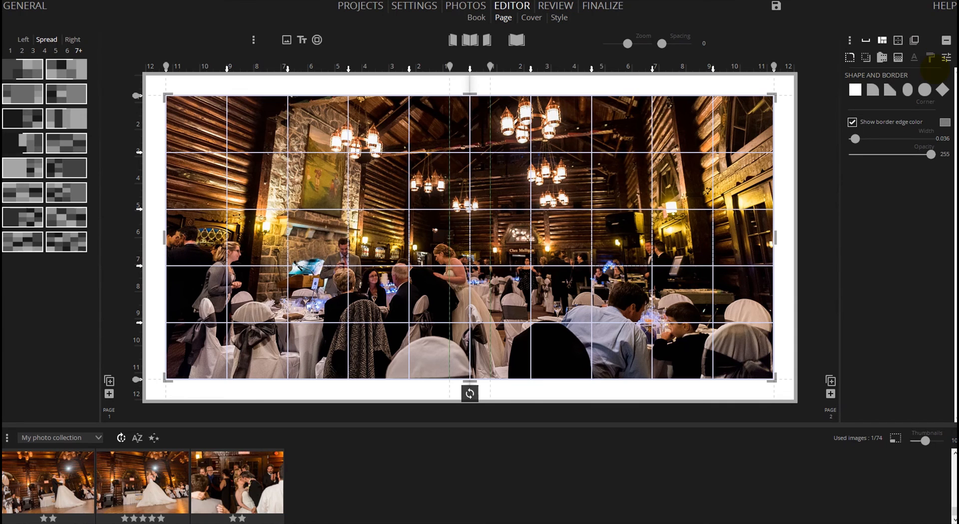
pyautogui.click(947, 40)
pyautogui.click(898, 40)
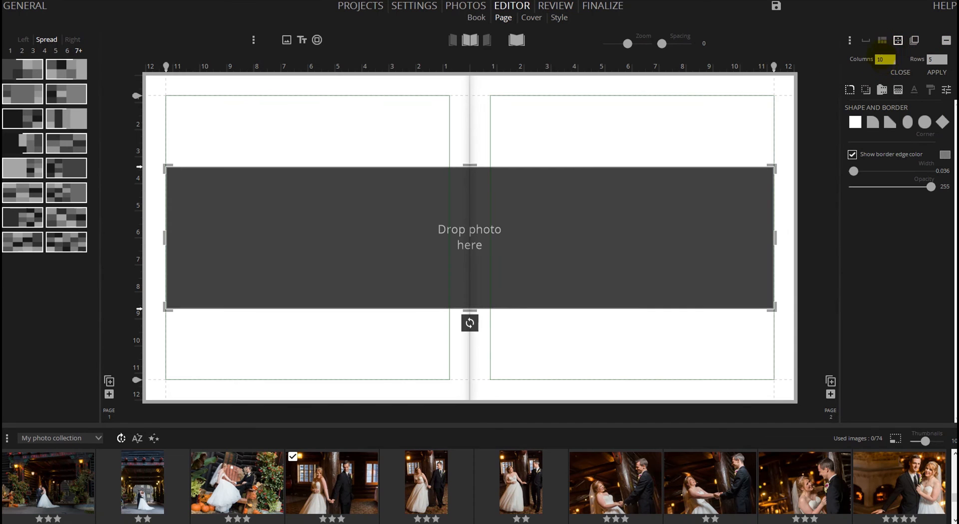
pyautogui.click(937, 72)
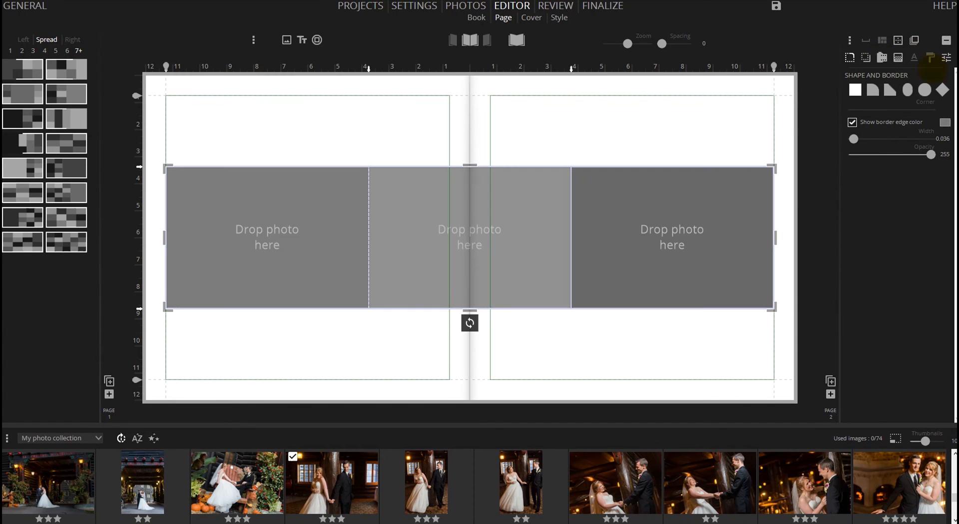
# - Fill the frames of the three-column band with photos from the collection and reposition the photo in the right frame
pyautogui.click(317, 258)
pyautogui.moveTo(317, 258); pyautogui.dragTo(315, 255)
pyautogui.moveTo(620, 486); pyautogui.dragTo(490, 285)
pyautogui.moveTo(616, 483); pyautogui.dragTo(630, 241)
pyautogui.click(672, 260)
pyautogui.moveTo(680, 153); pyautogui.dragTo(731, 119)
pyautogui.moveTo(672, 238); pyautogui.dragTo(632, 237)
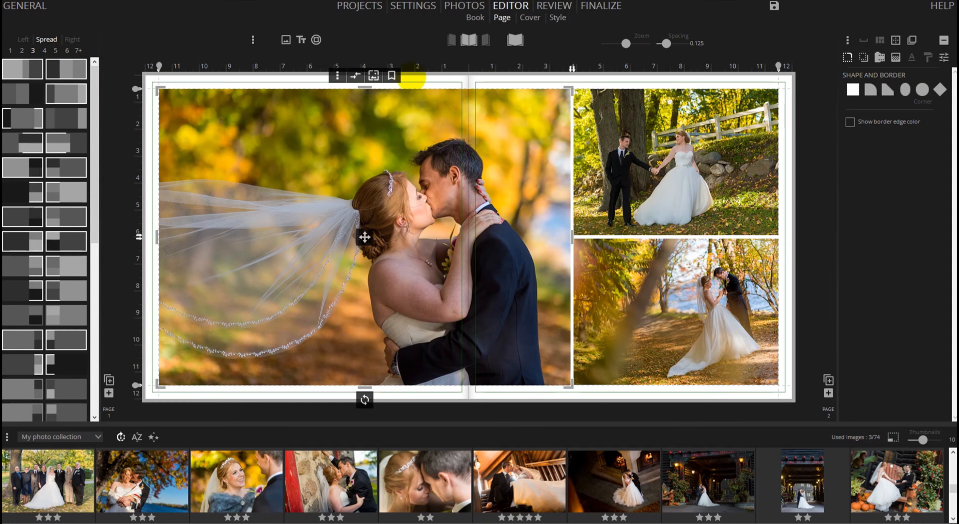
# - Toggle the feature marking of the large veil kiss photo and tilt it slightly counter-clockwise
pyautogui.click(392, 76)
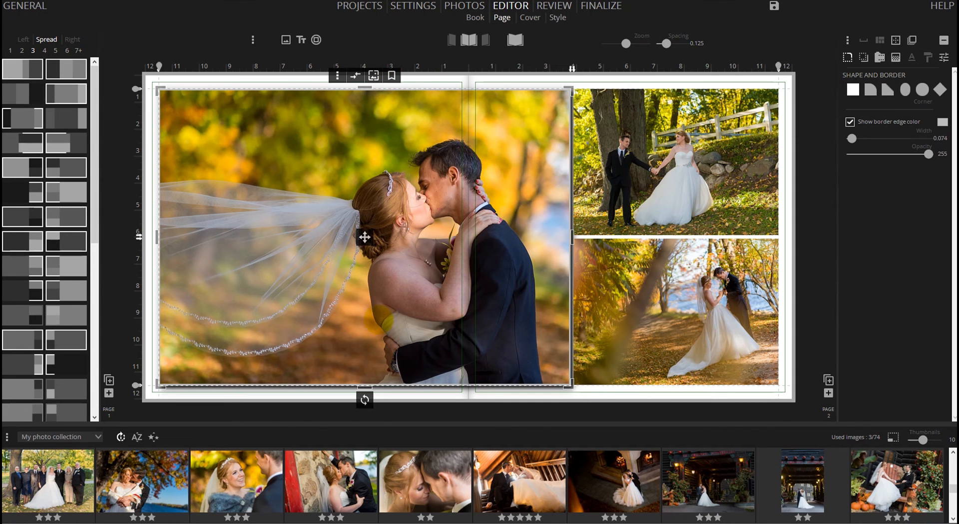
pyautogui.moveTo(365, 398); pyautogui.dragTo(377, 394)
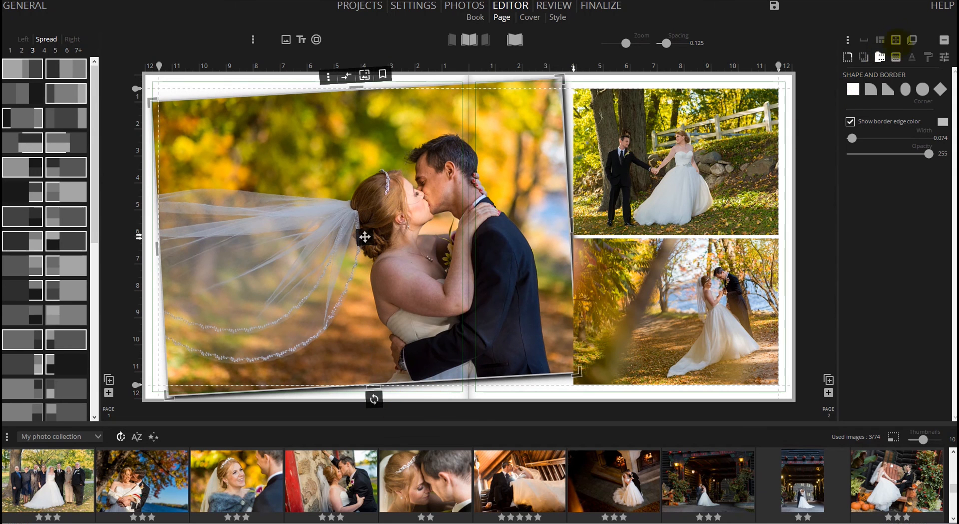
# - Bring the tilted veil kiss photo to the front of the spread's stacking order
pyautogui.click(912, 39)
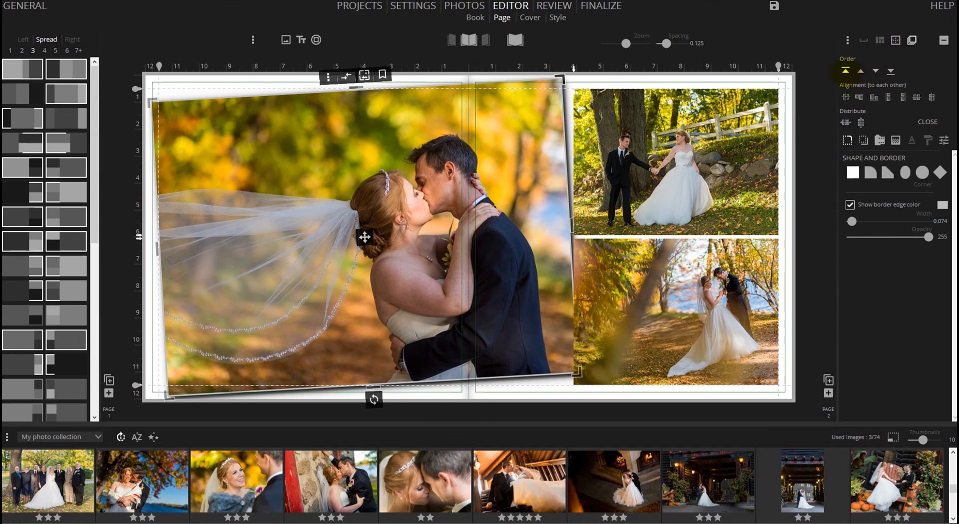
pyautogui.click(844, 71)
pyautogui.click(807, 227)
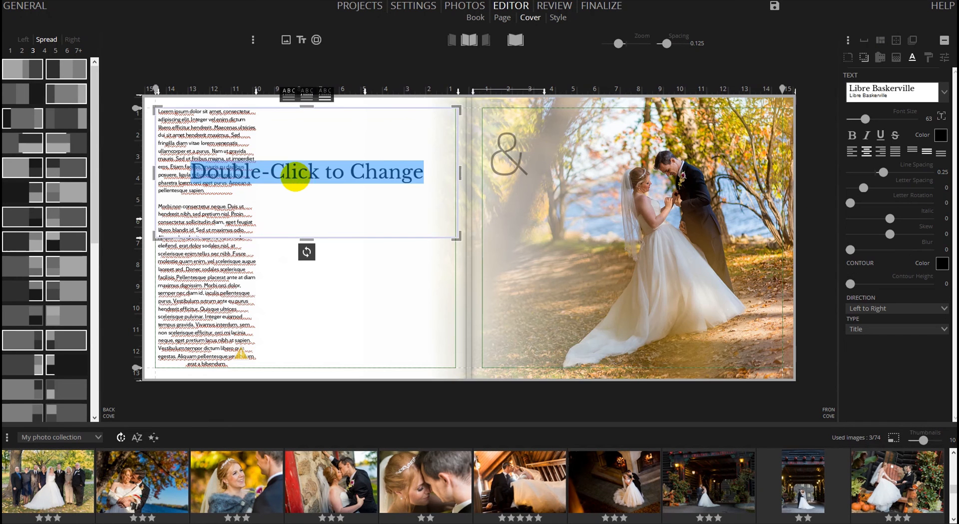
# - Replace the cover title placeholder with the couple's first names on two lines and left-align the text
pyautogui.write('Sarah ')
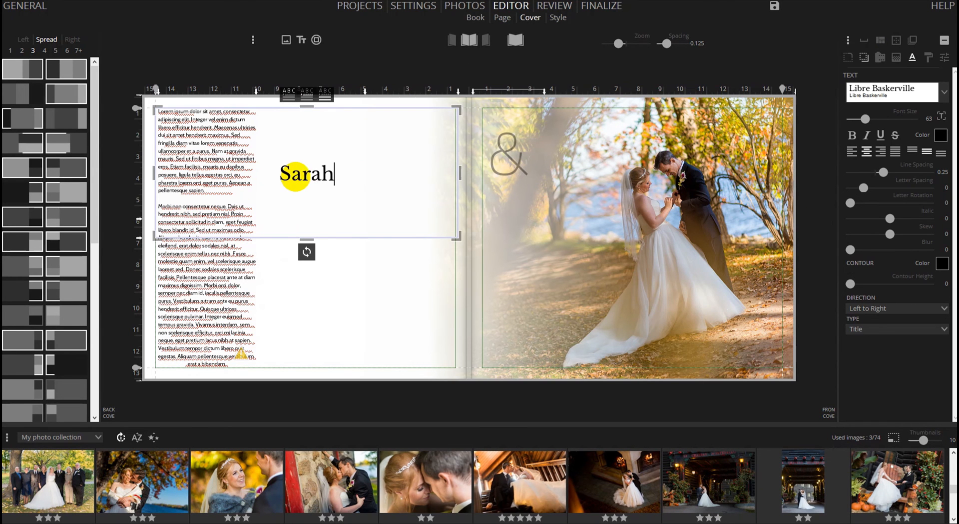
pyautogui.write('Michael')
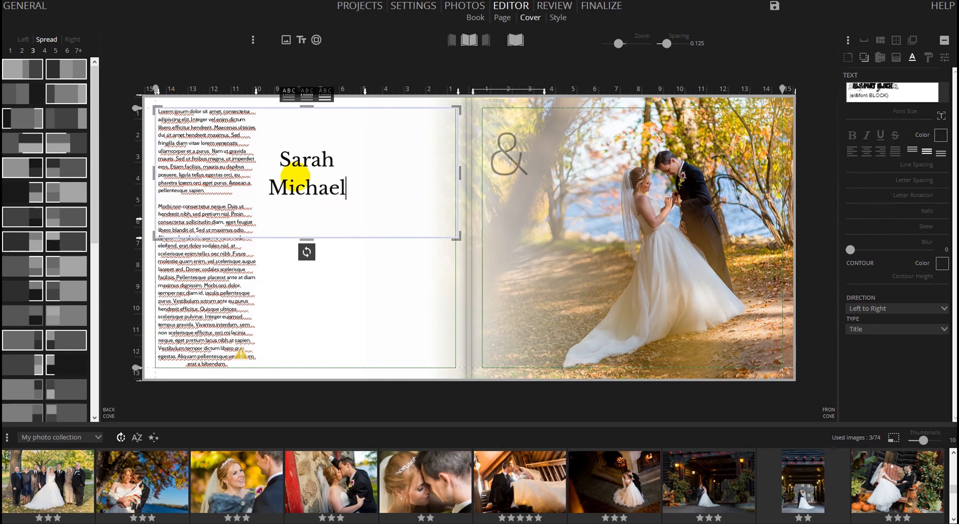
pyautogui.hotkey('ctrl', 'a')
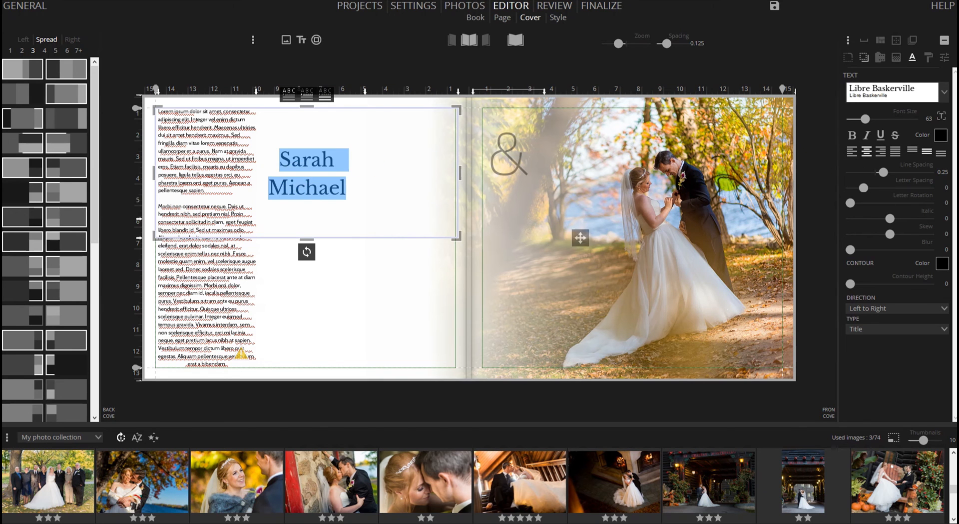
pyautogui.click(852, 151)
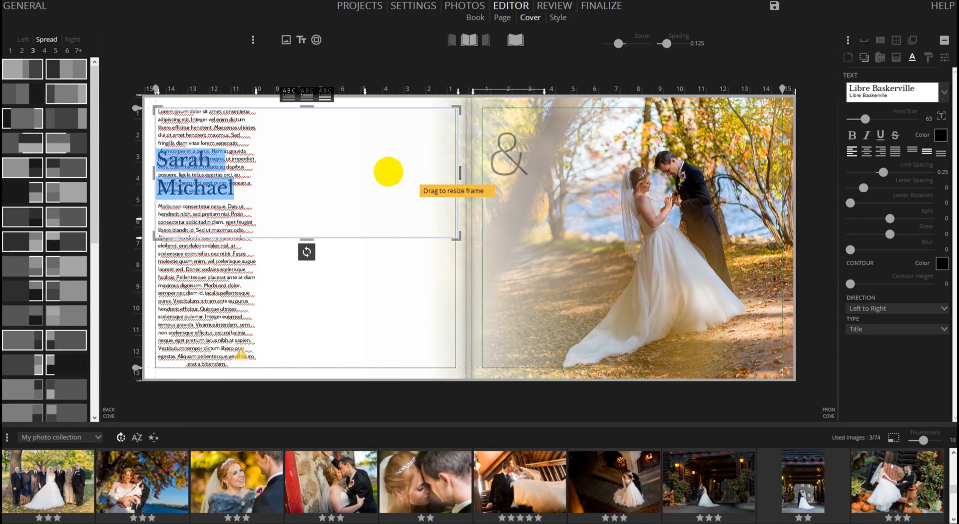
# - Move the names title onto the front cover, just beside the large ampersand
pyautogui.click(306, 347)
pyautogui.moveTo(183, 197); pyautogui.dragTo(534, 167)
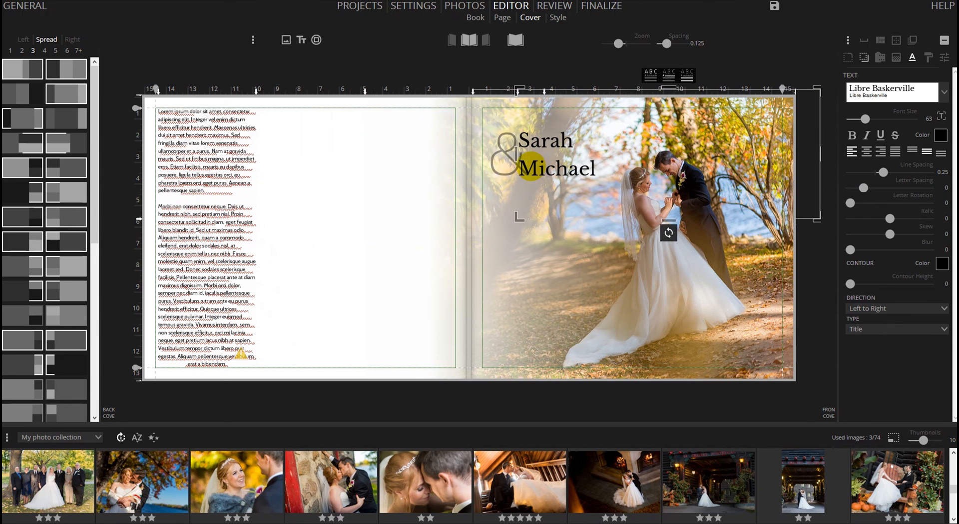
pyautogui.click(324, 260)
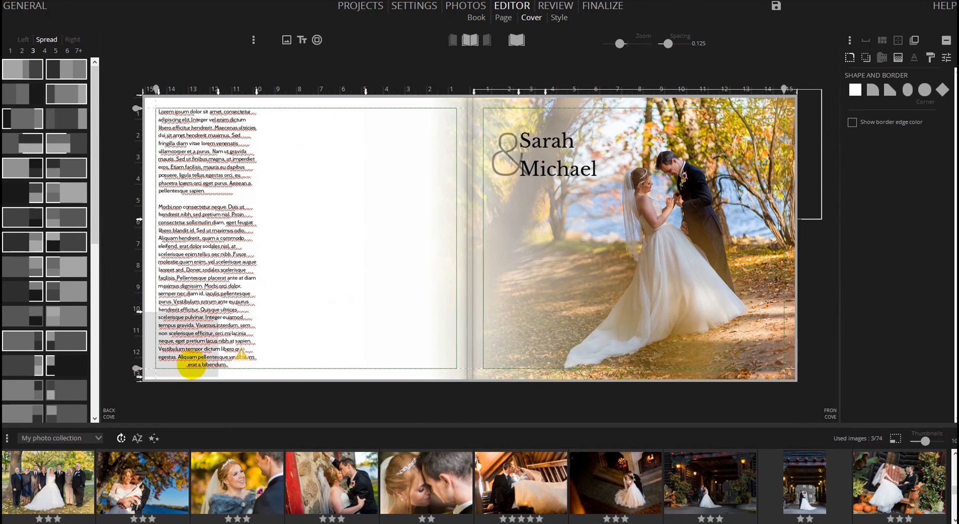
# - Extend the light grey panel on the back cover to the full page height behind the lorem ipsum column
pyautogui.moveTo(190, 369); pyautogui.dragTo(262, 97)
pyautogui.click(347, 197)
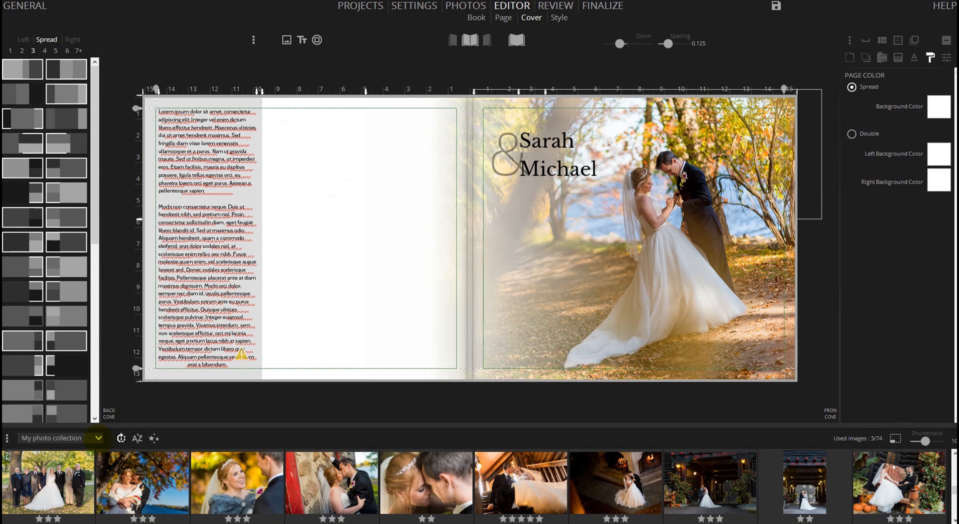
# - Add the round lace ornament from the style decorations, try it at the front cover's lower right corner and move it to the back cover
pyautogui.click(97, 438)
pyautogui.click(64, 460)
pyautogui.moveTo(46, 476); pyautogui.dragTo(378, 242)
pyautogui.moveTo(373, 290); pyautogui.dragTo(785, 466)
pyautogui.click(784, 468)
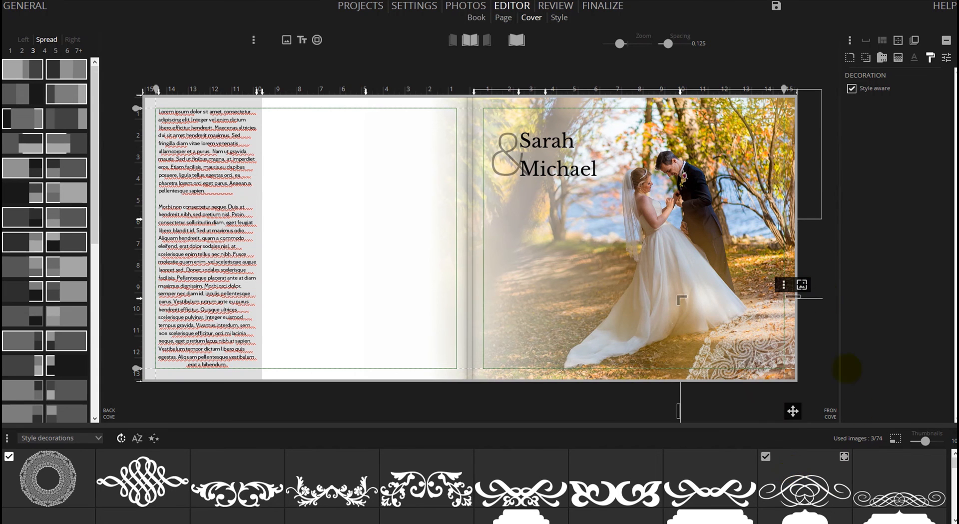
pyautogui.moveTo(775, 349); pyautogui.dragTo(230, 186)
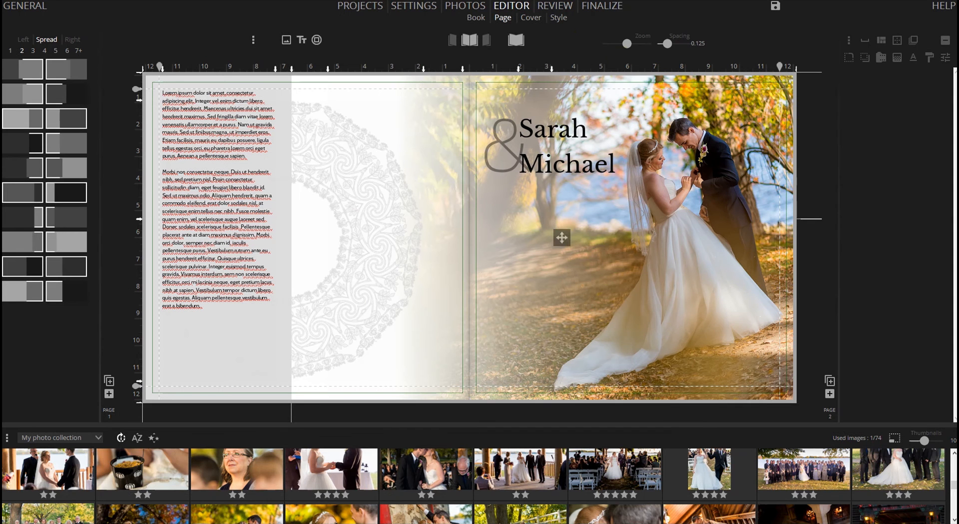
# - Open the album style for editing and set the Normal photo's border width to 0.072
pyautogui.click(559, 17)
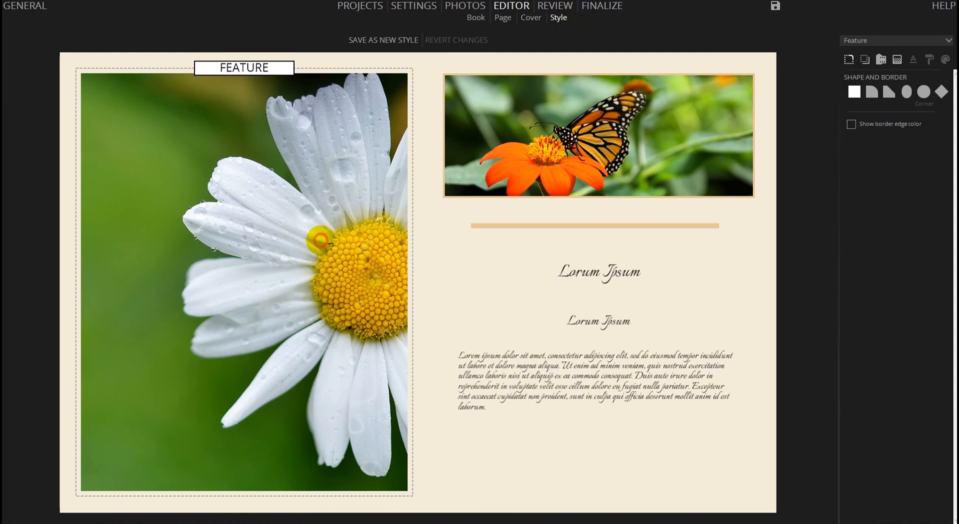
pyautogui.click(630, 133)
pyautogui.moveTo(854, 141); pyautogui.dragTo(856, 141)
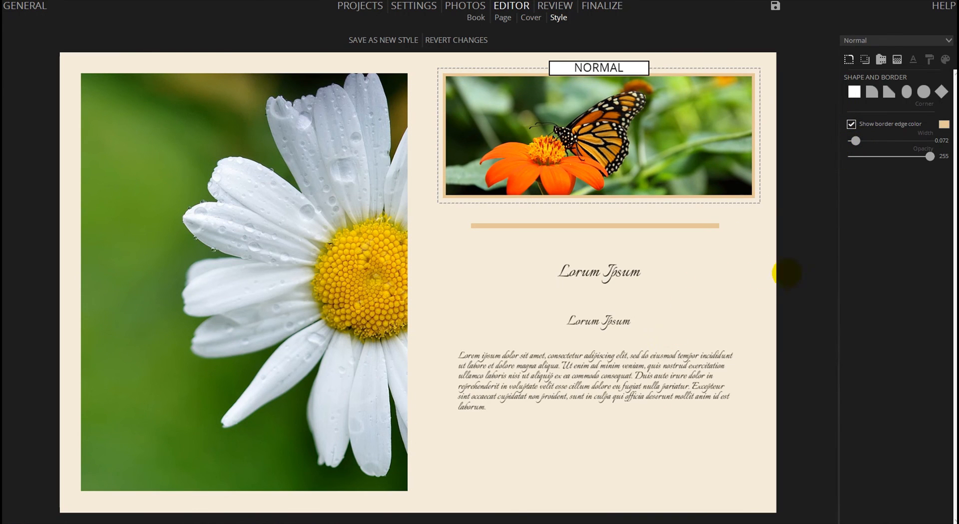
# - Try F5F5F5 and a green sampled from the daisy photo (649430) as the style's background, and settle on the pale peach swatch
pyautogui.click(760, 284)
pyautogui.click(938, 94)
pyautogui.moveTo(486, 214)
pyautogui.mouseDown()
pyautogui.moveTo(438, 252)
pyautogui.moveTo(449, 286)
pyautogui.mouseUp()
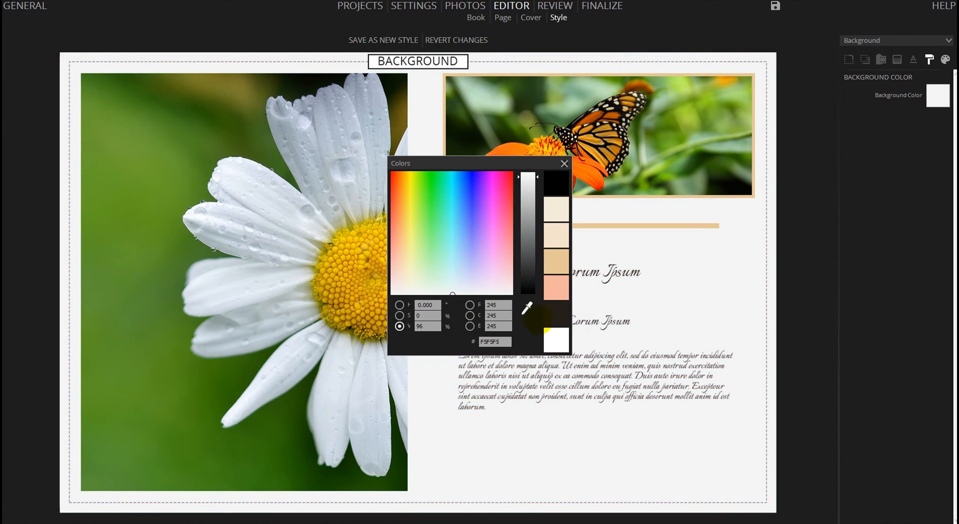
pyautogui.click(527, 307)
pyautogui.click(177, 160)
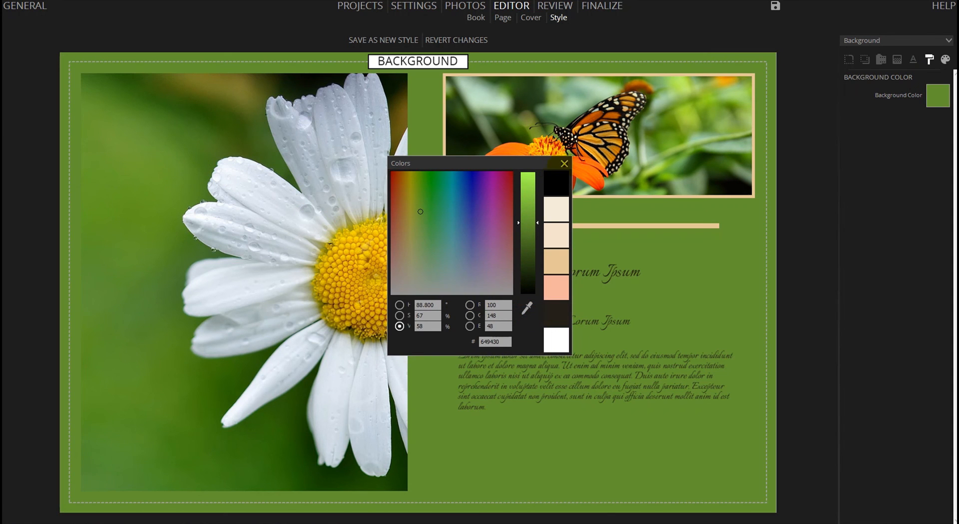
pyautogui.click(556, 234)
pyautogui.click(565, 164)
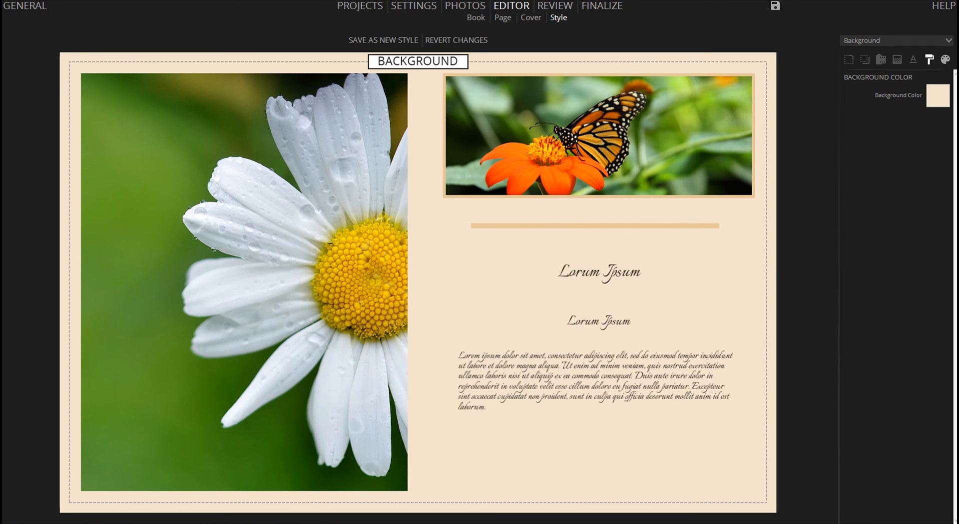
# - Replace successive colour swatches of the style's palette with colours sampled from the daisy photo
pyautogui.click(946, 59)
pyautogui.click(939, 120)
pyautogui.click(528, 308)
pyautogui.click(240, 145)
pyautogui.click(939, 145)
pyautogui.click(527, 308)
pyautogui.click(124, 264)
pyautogui.click(939, 170)
pyautogui.click(527, 308)
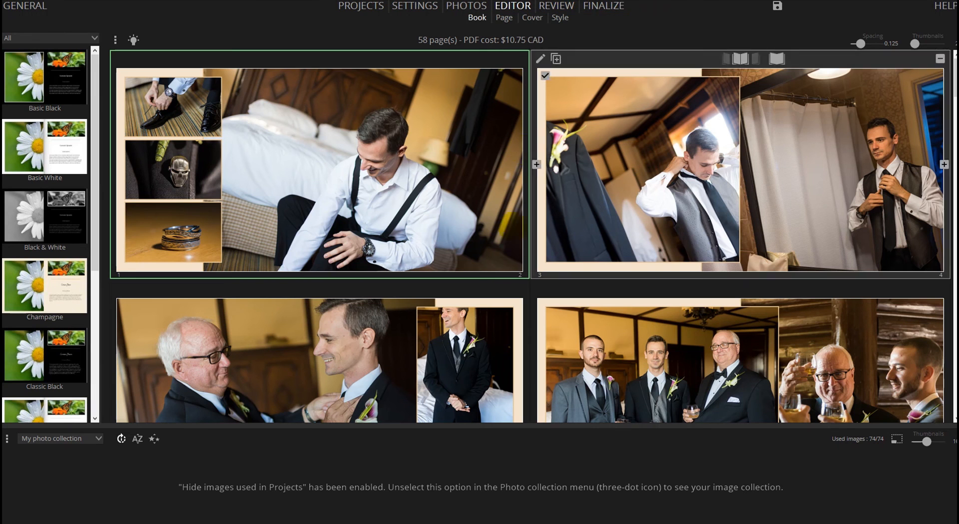
# - Review the project for problems and start generating a PDF proof of all pages with the file name sample
pyautogui.moveTo(502, 273)
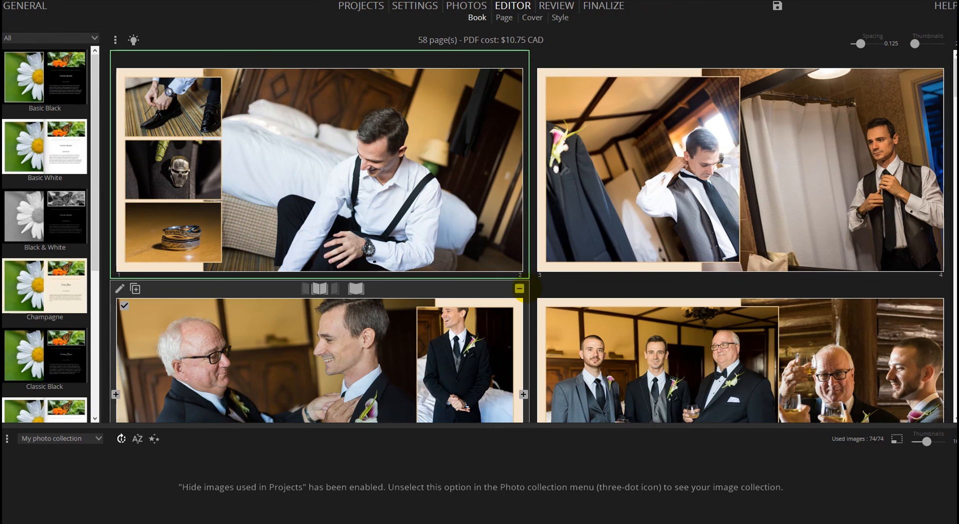
pyautogui.click(563, 7)
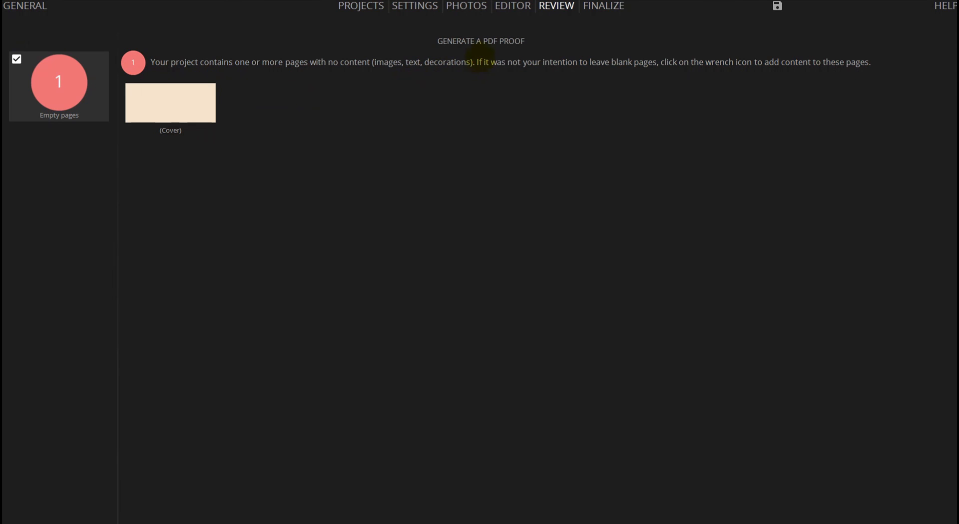
pyautogui.click(483, 39)
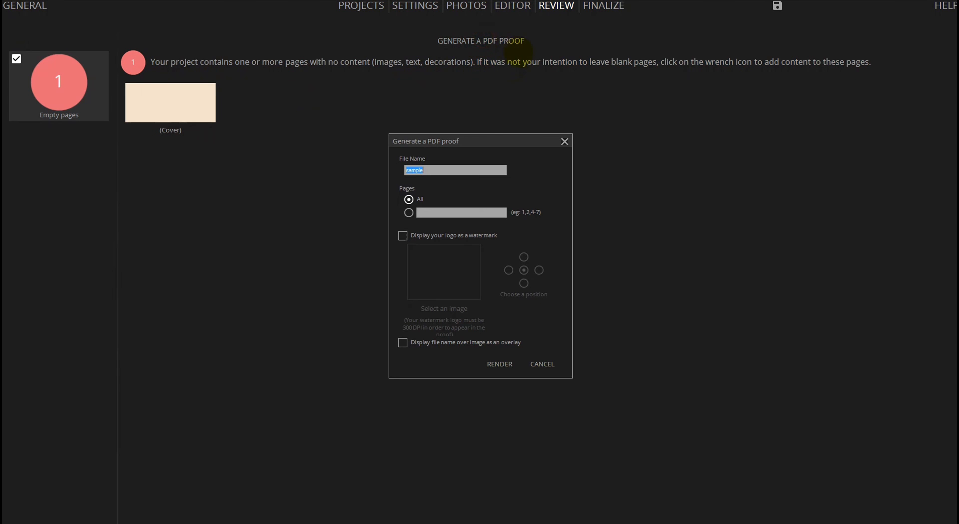